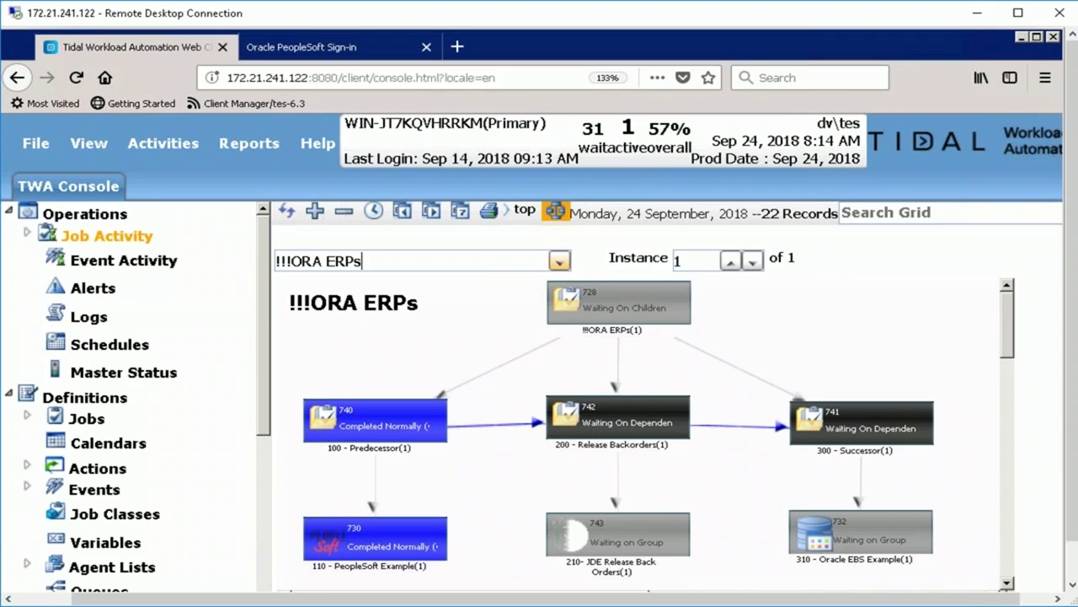
Review the Operations and Definitions groups, and highlight the OracleApps and Peoplesoft connections under Administration
click(619, 421)
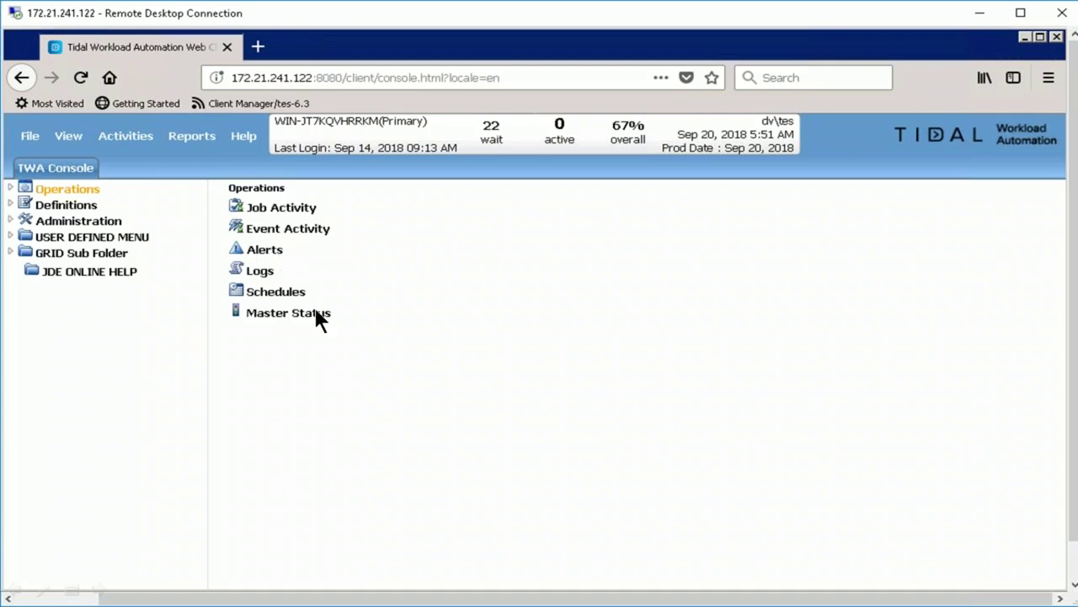
key(Down)
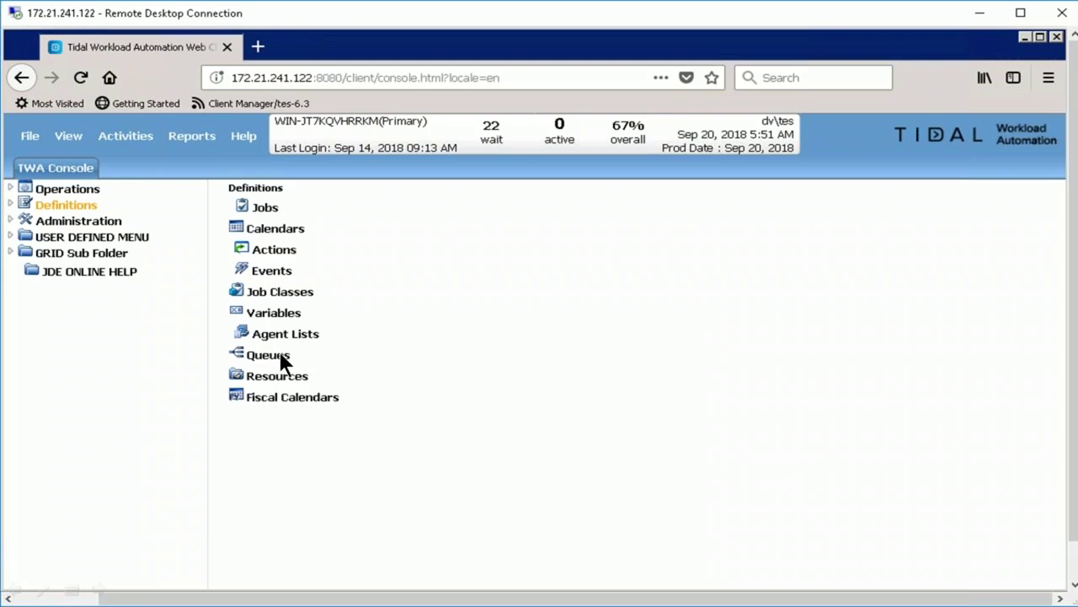
key(Down)
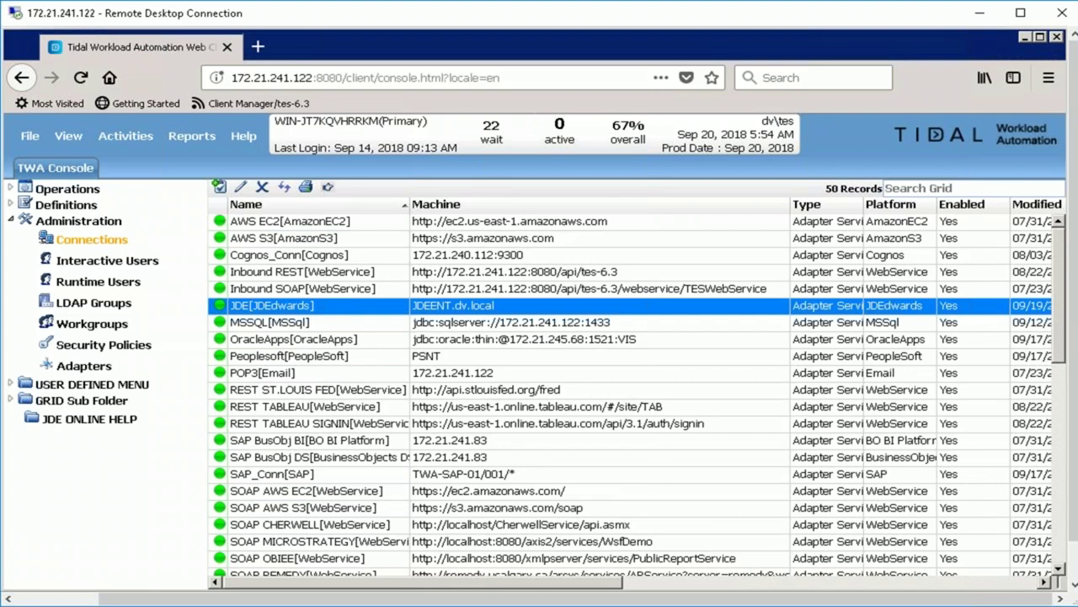
click(293, 338)
shift+click(289, 356)
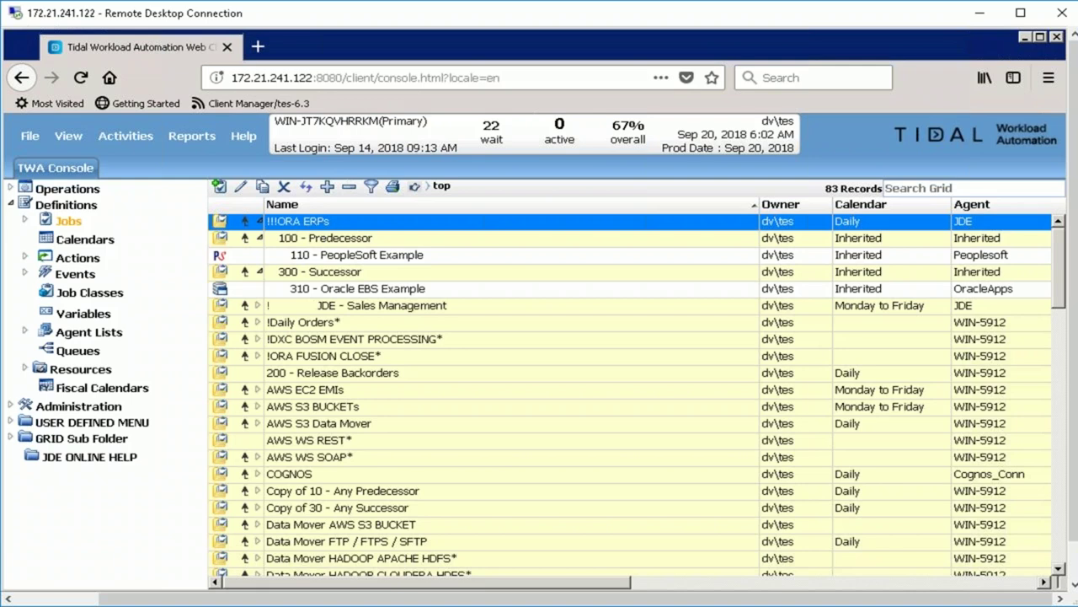
Add the JDEdwards job "210- JDE Release Back Orders" to the 200 - Release Backorders group and load its run book URL
right_click(337, 372)
mouse_move(552, 175)
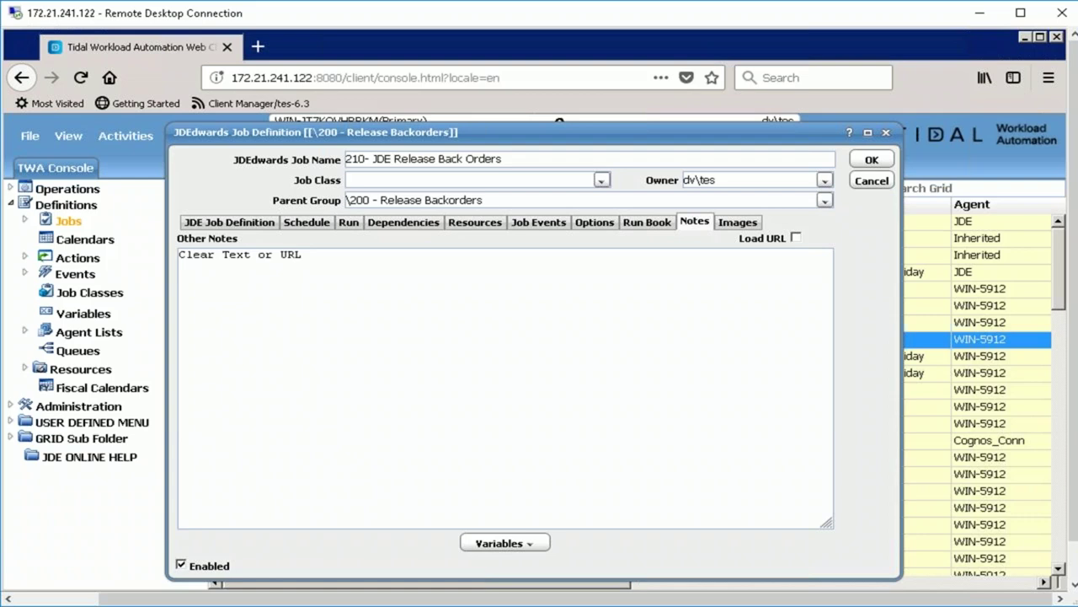
click(647, 222)
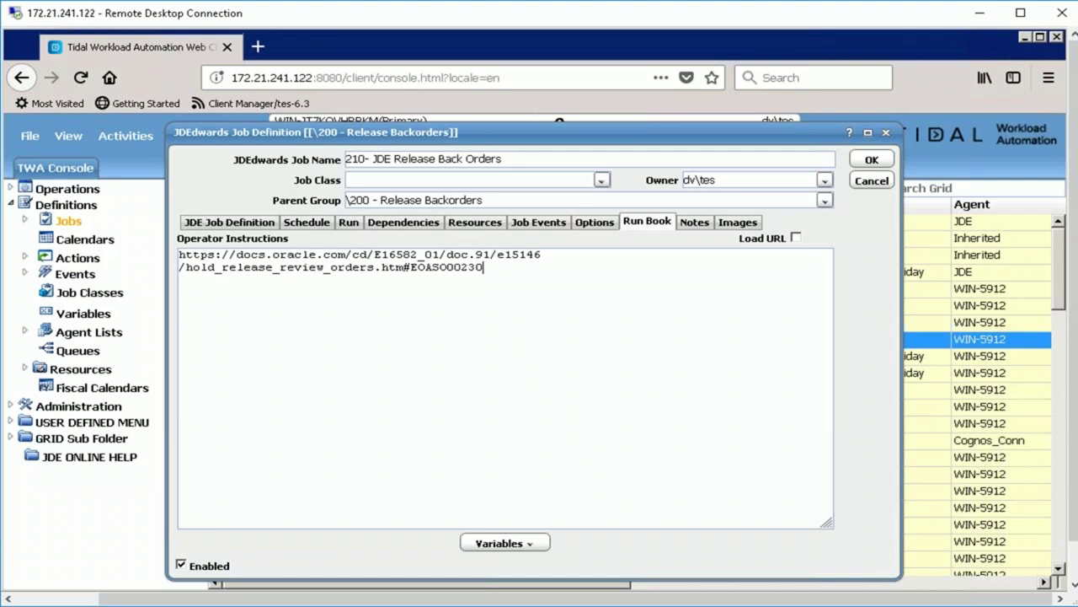
click(795, 238)
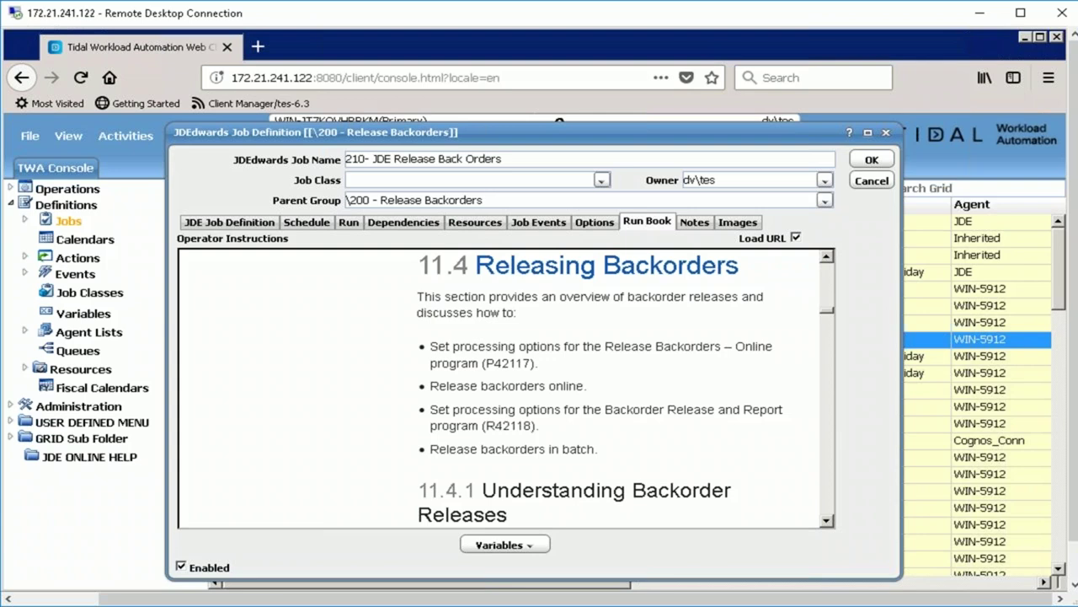
Inspect the Status Email action of the JDE Job Completed Email event and add the Job Status GUI Alert action to it
click(594, 222)
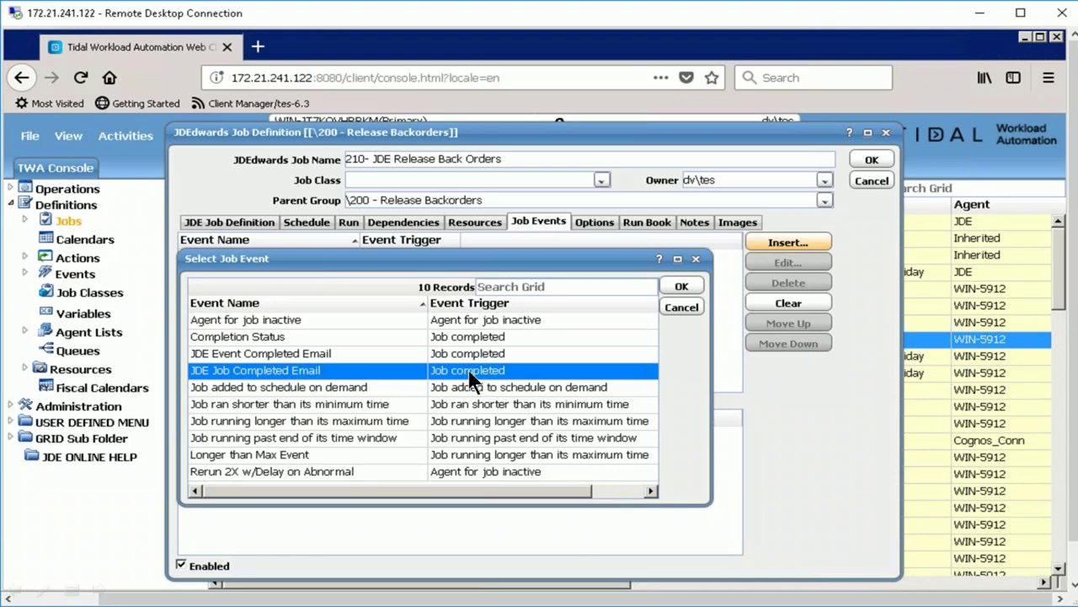
double_click(331, 383)
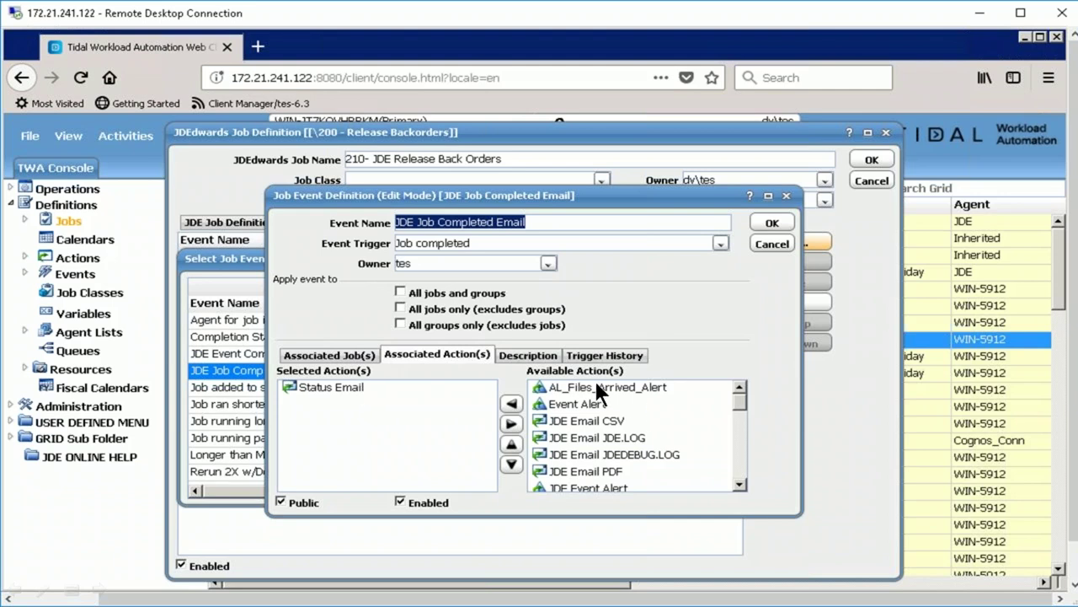
double_click(321, 384)
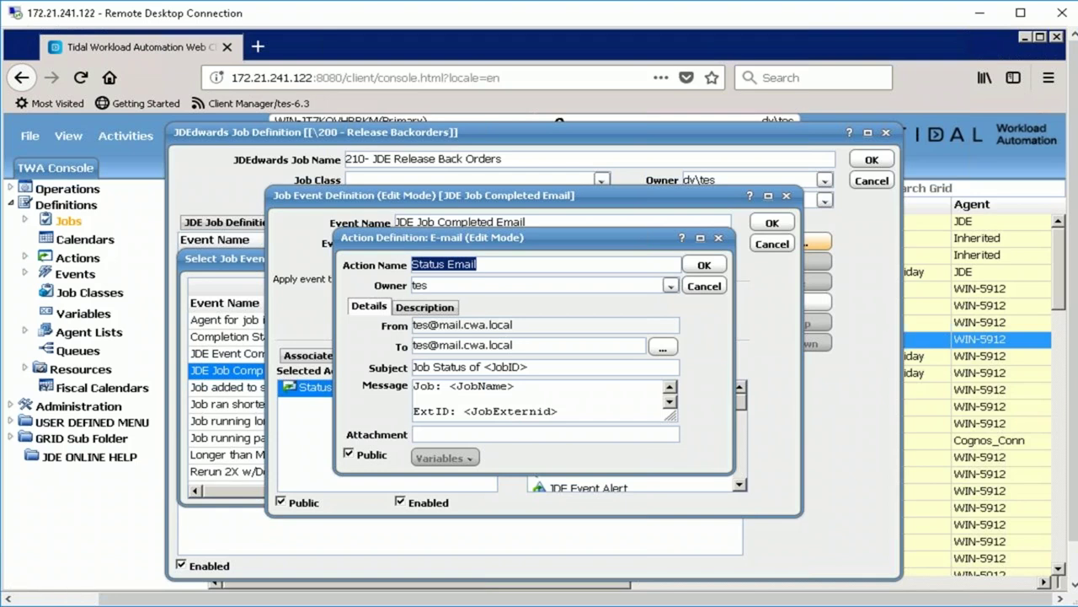
key(Escape)
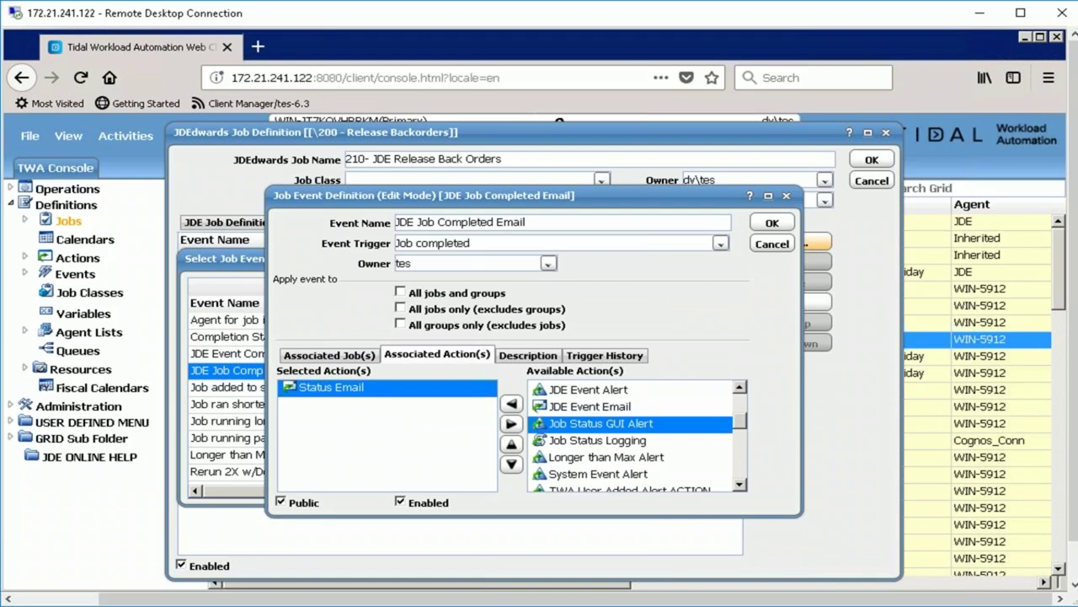
double_click(601, 423)
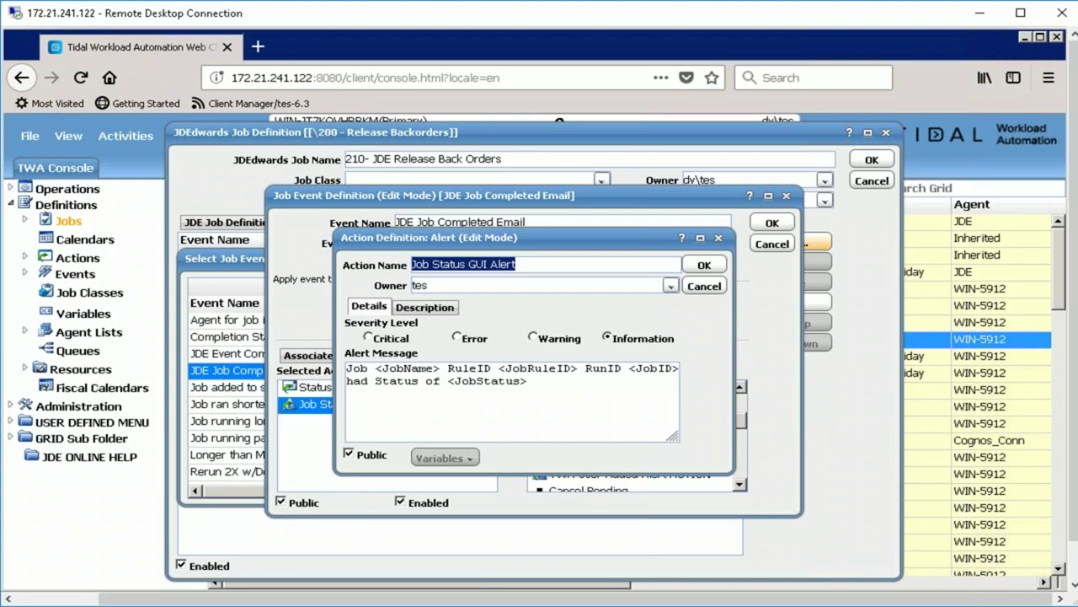
key(Return)
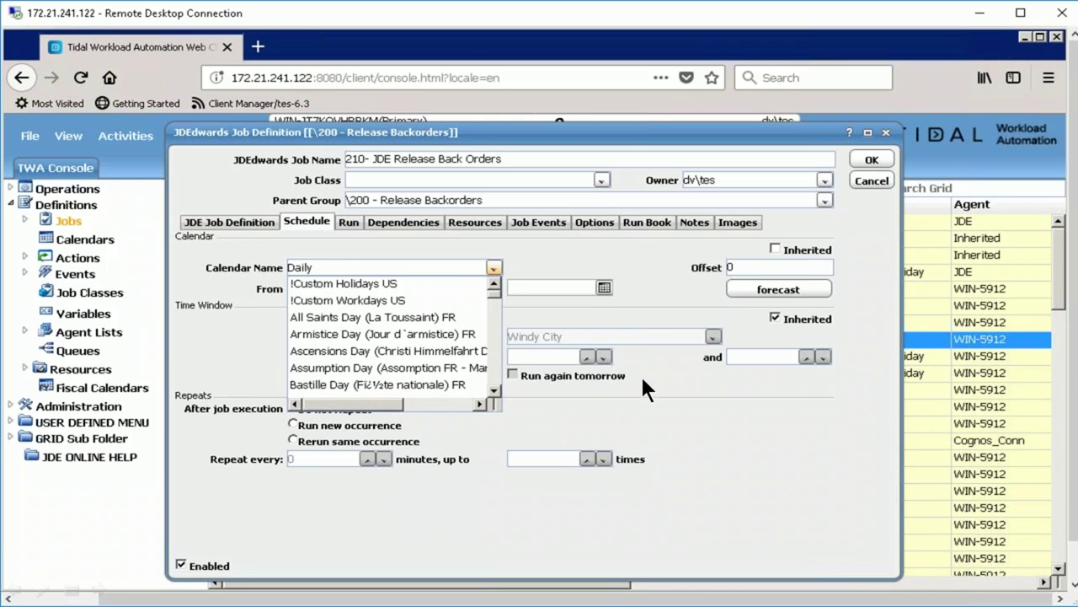
Forecast the Daily calendar and assign batch program R42118, version XJDE0003 (Backorder Release - Final), to the job
click(779, 289)
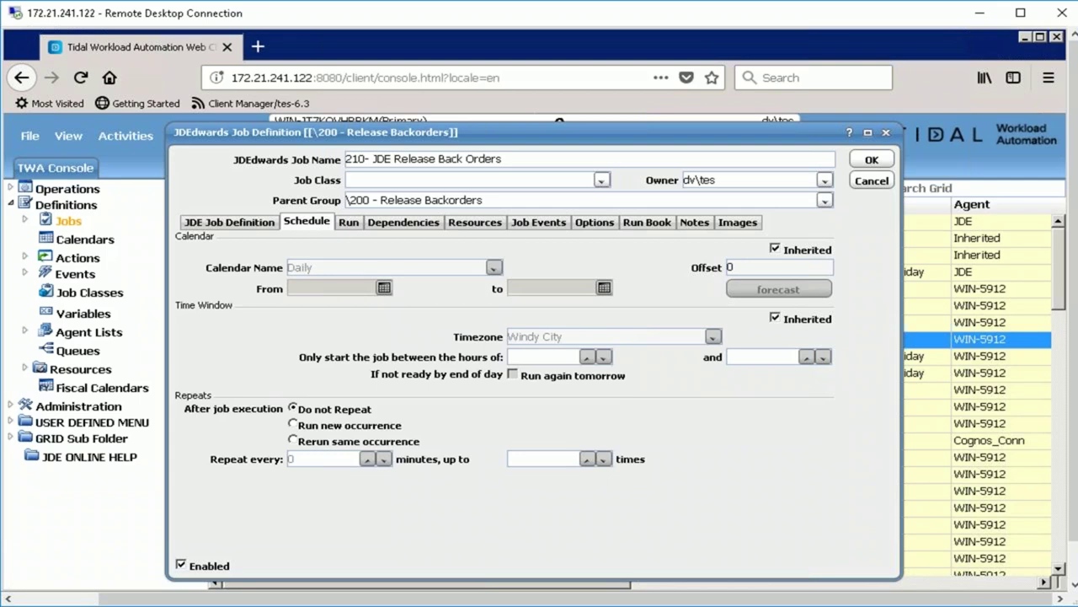
click(229, 222)
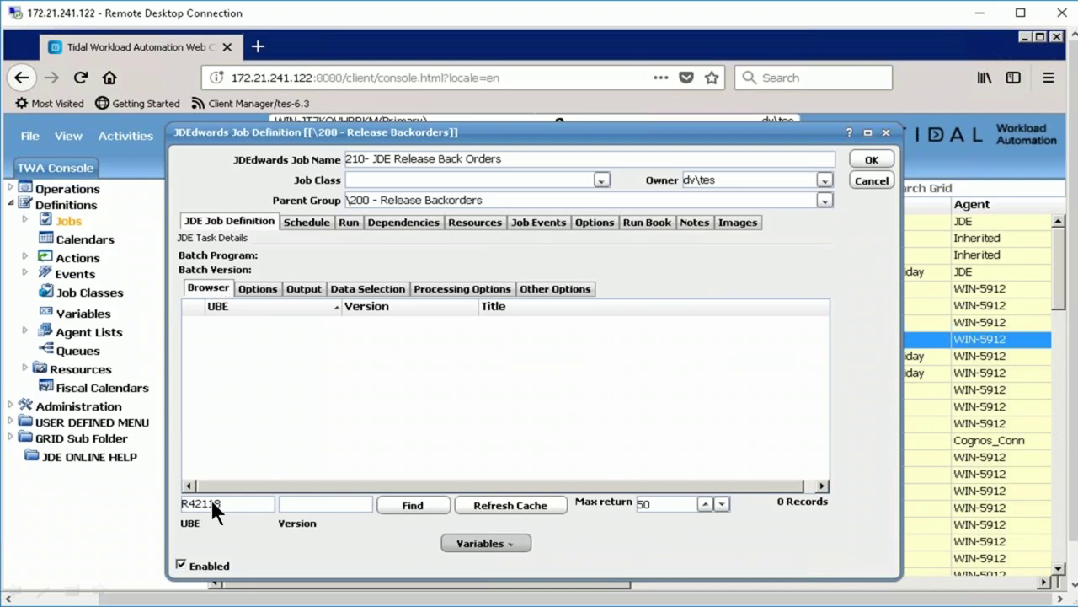
key(Return)
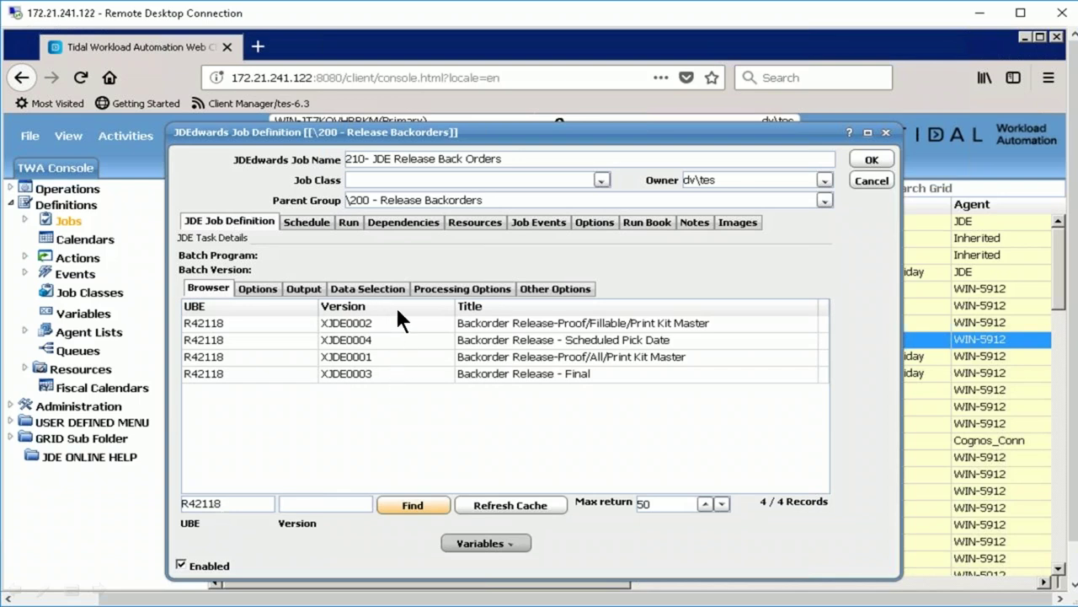
click(573, 379)
double_click(569, 377)
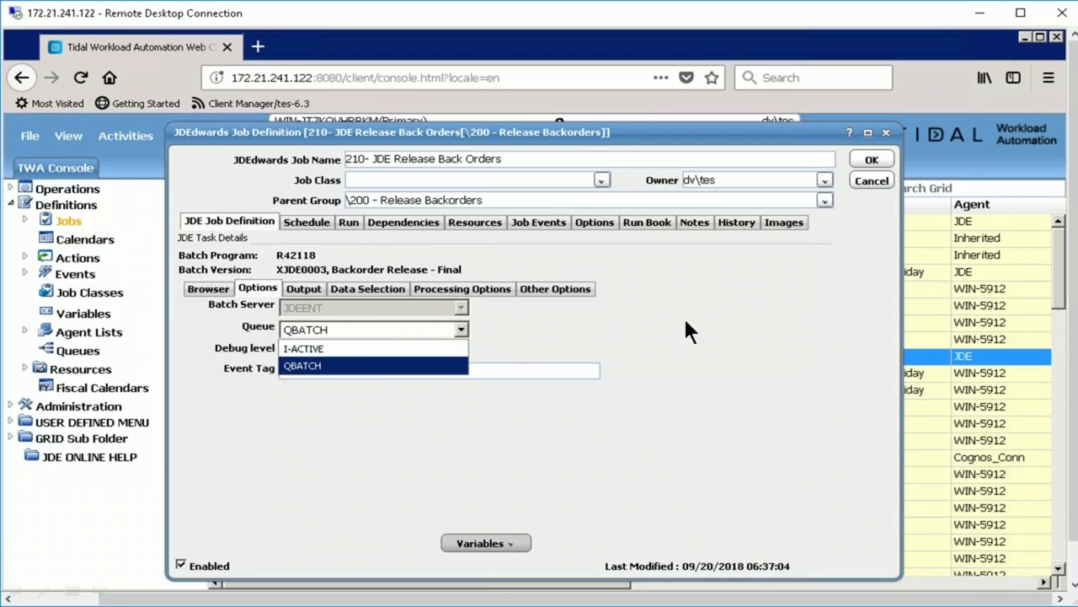
Override the job's Quantity Backordered data selection with operator GT and value 20, review the remaining option pages and close the definition
key(ctrl+Tab)
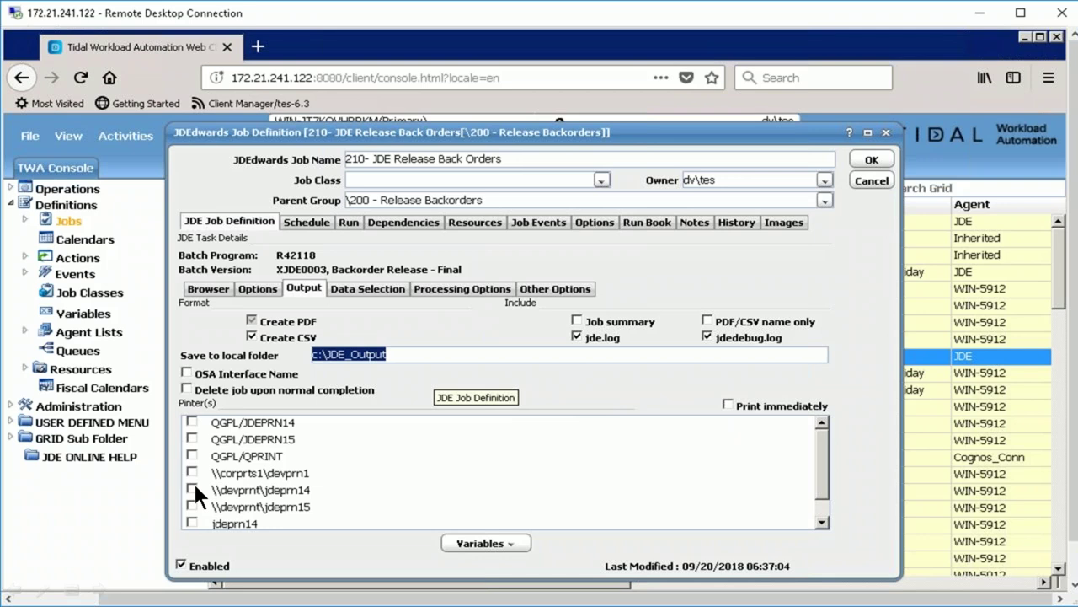
click(367, 288)
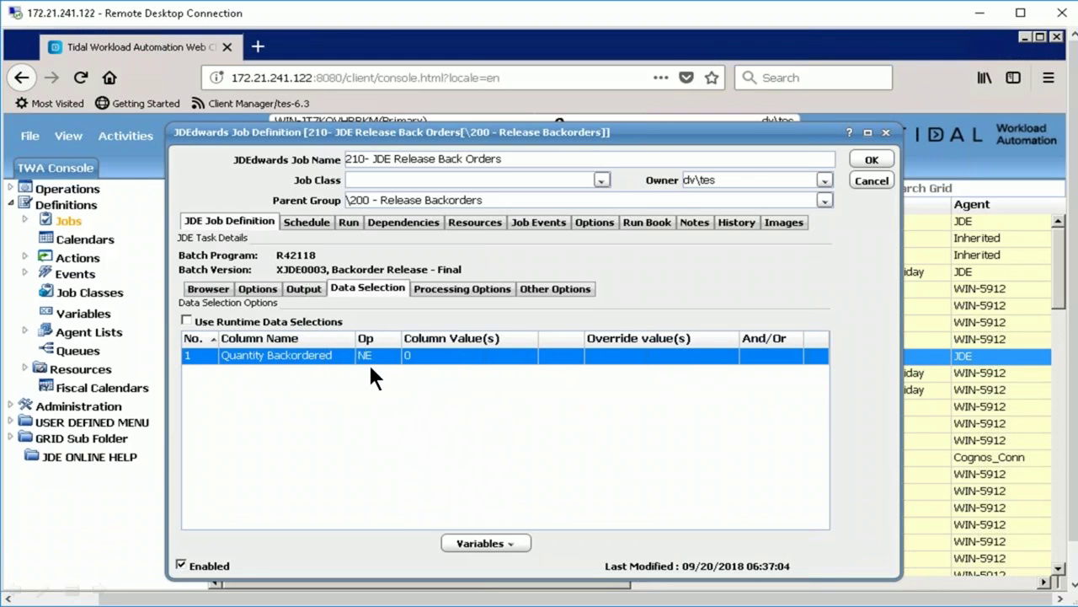
double_click(412, 356)
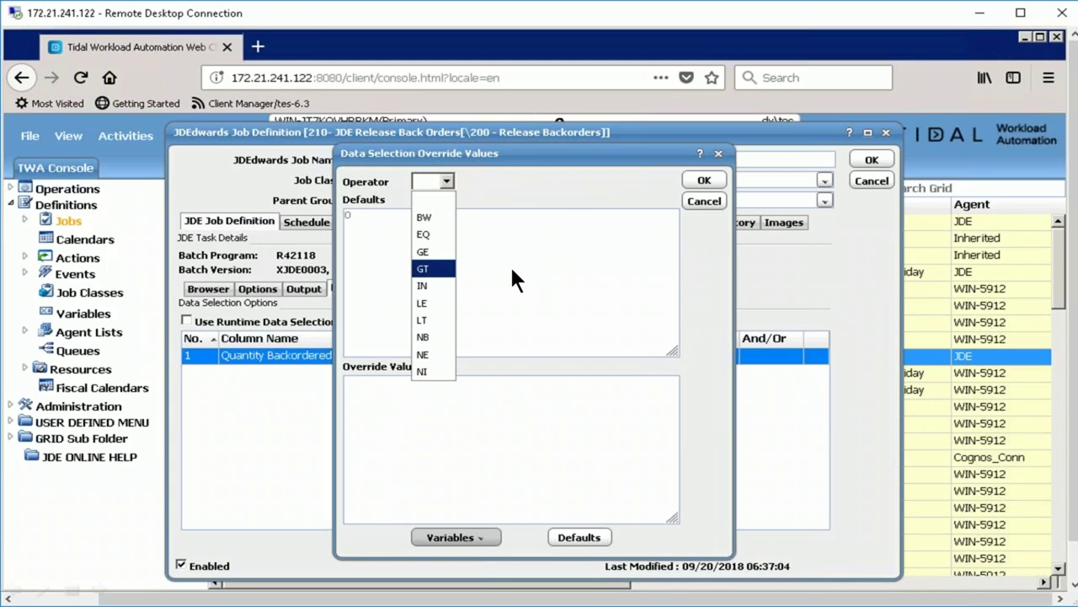
key(Return)
text(20)
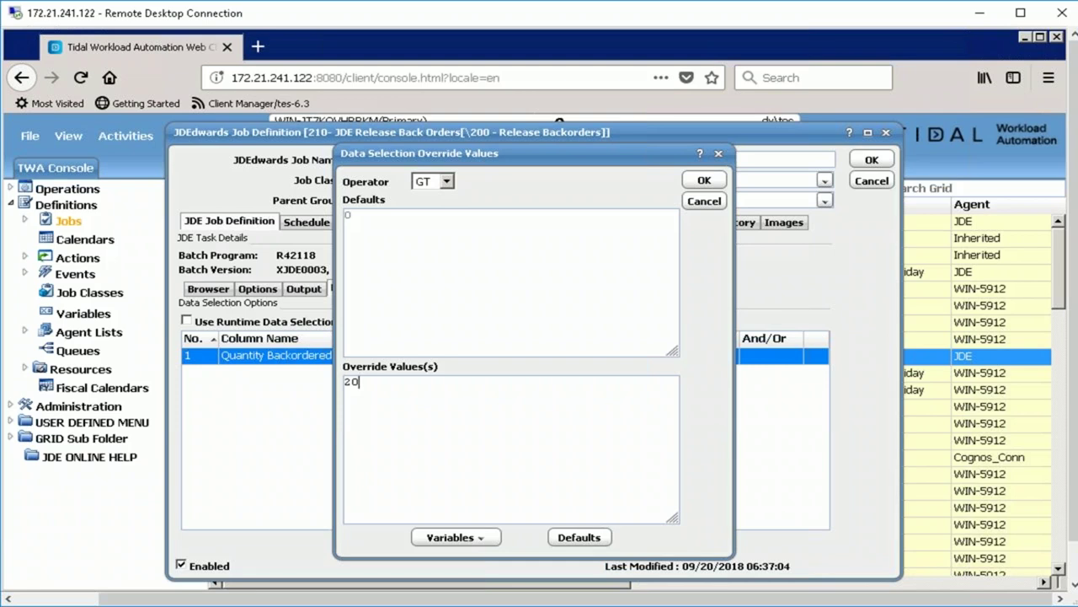
key(Return)
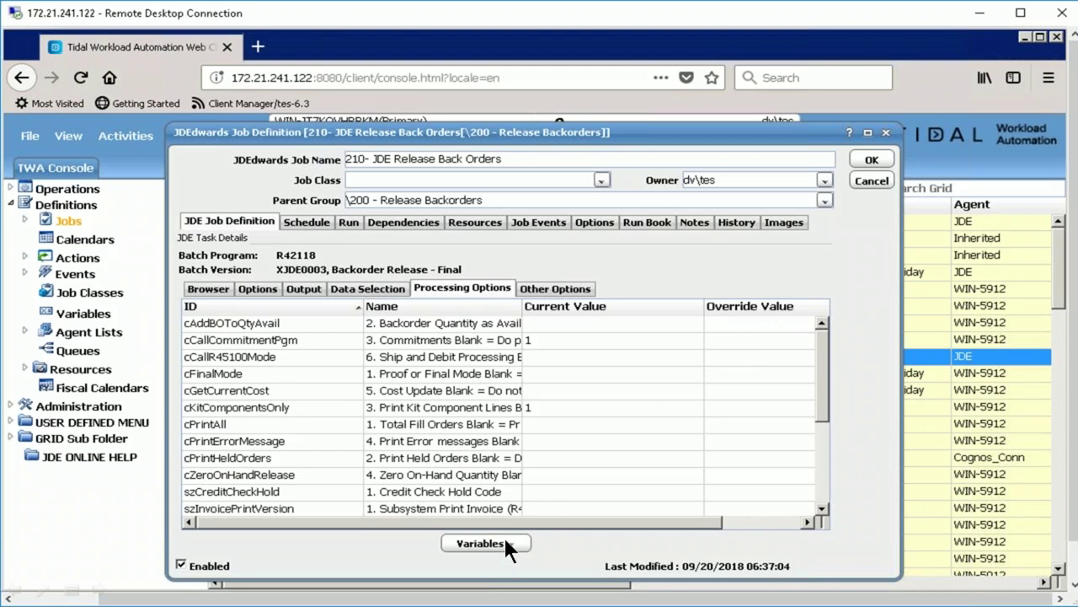
click(556, 288)
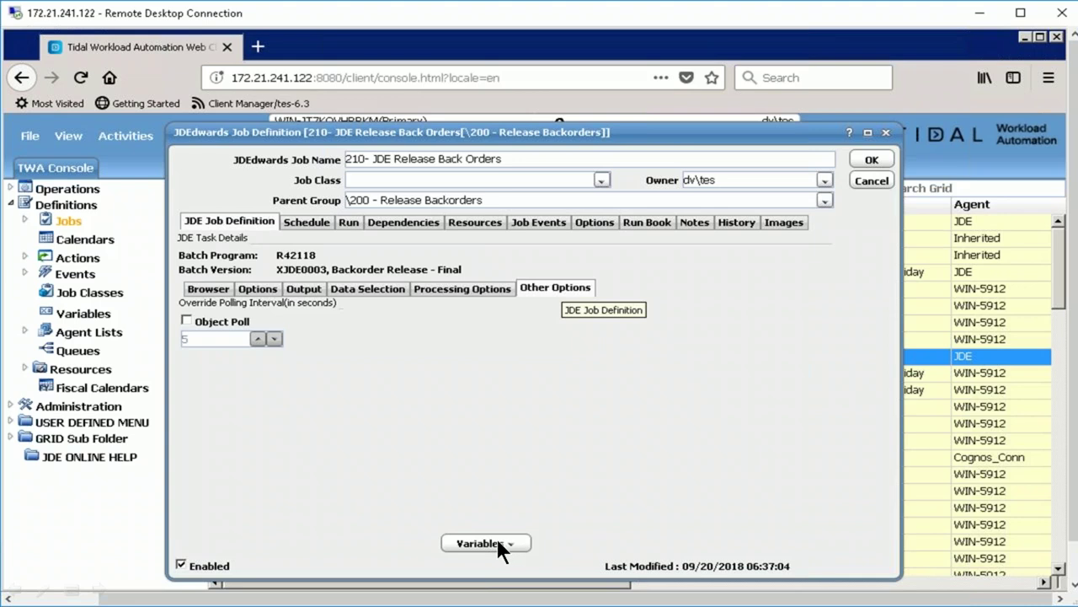
key(Escape)
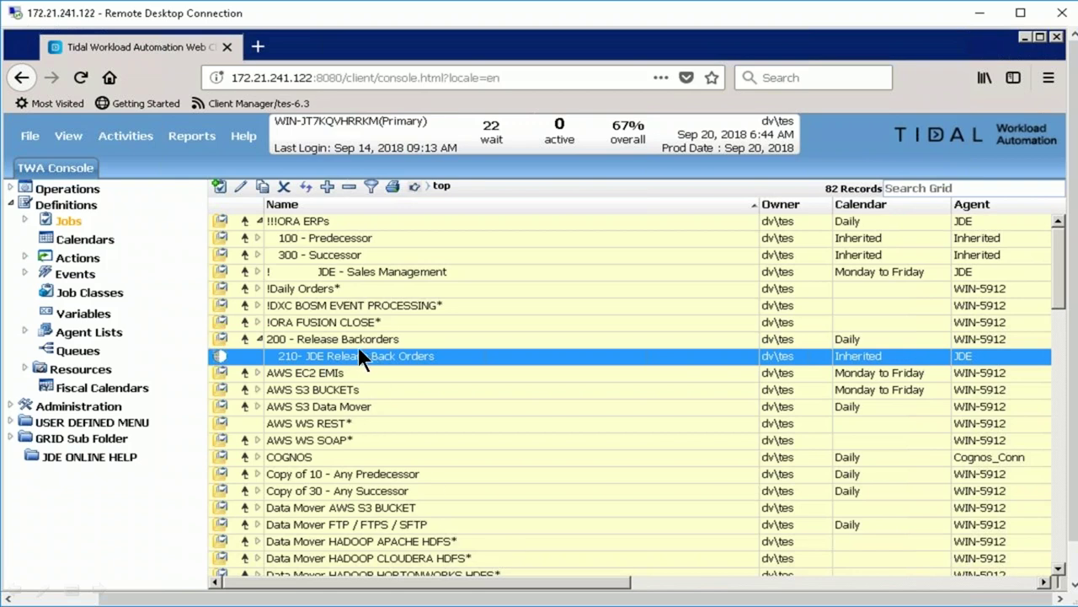
Set the parent group of 200 - Release Backorders to !!!ORA ERPs
key(Up)
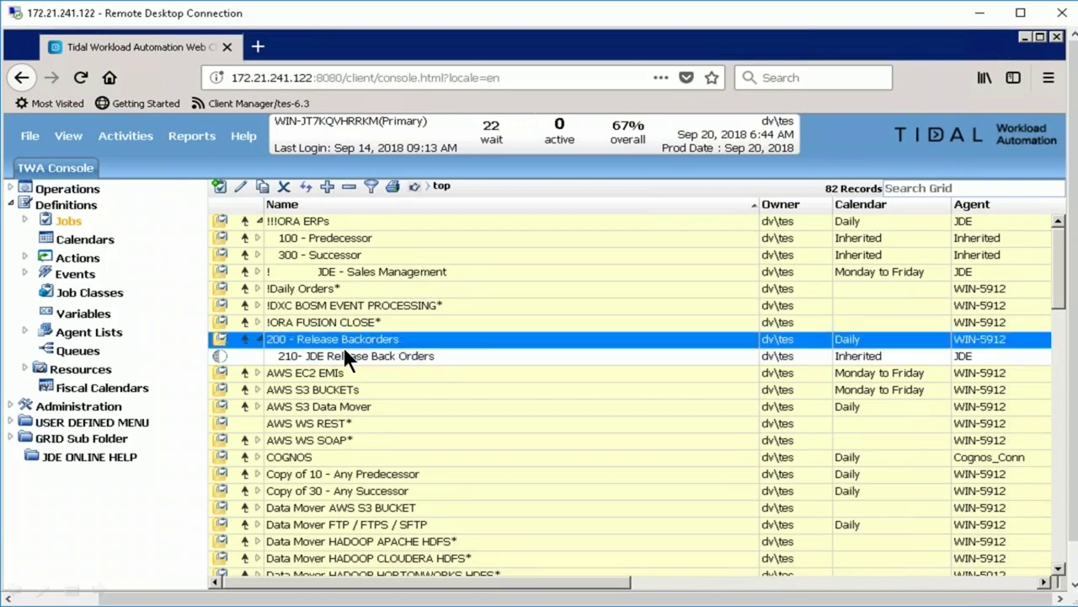
key(Return)
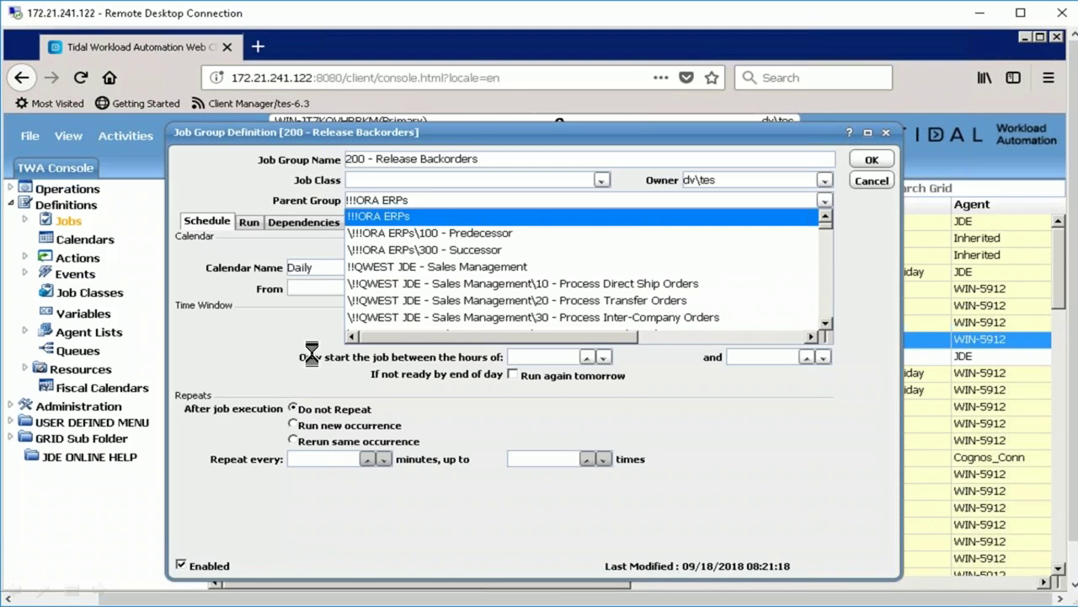
key(Return)
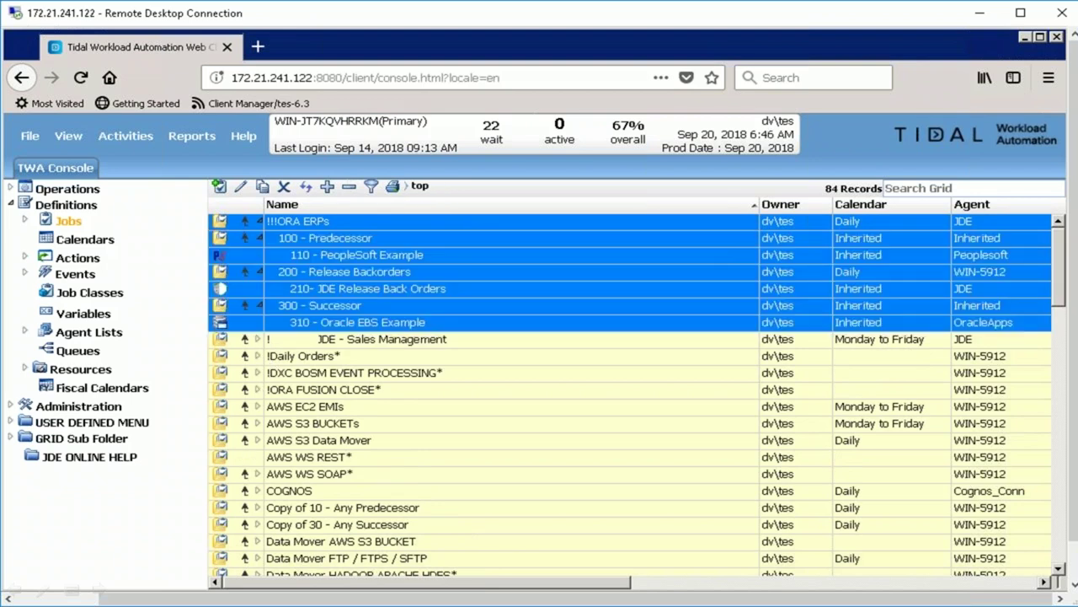
Link 100 - Predecessor to 200 - Release Backorders and that to 300 - Successor in the business view, and insert !!!ORA ERPs into the schedule
key(shift+F10)
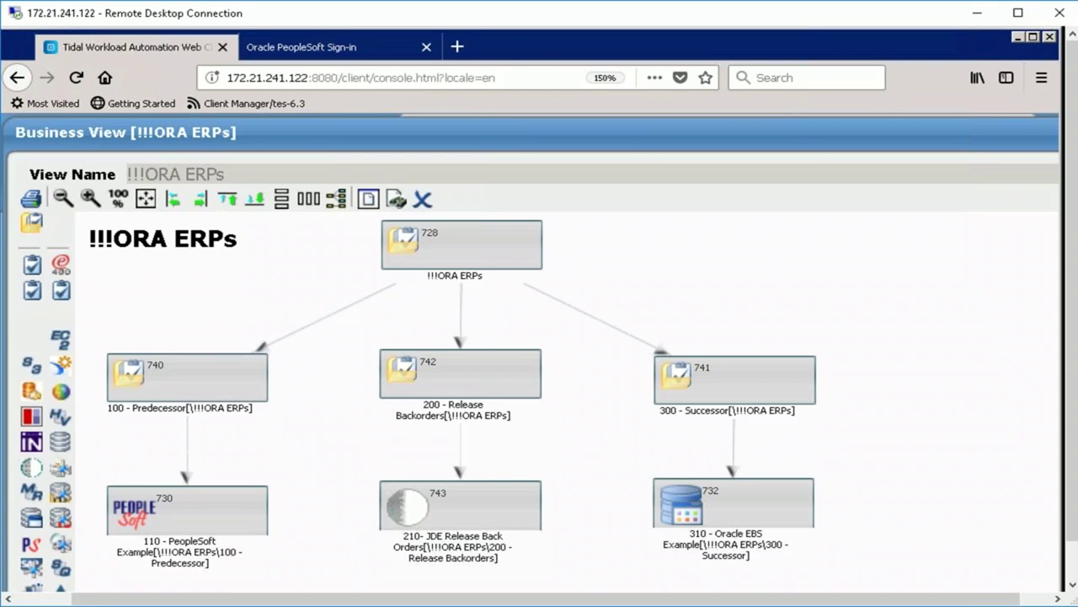
click(187, 377)
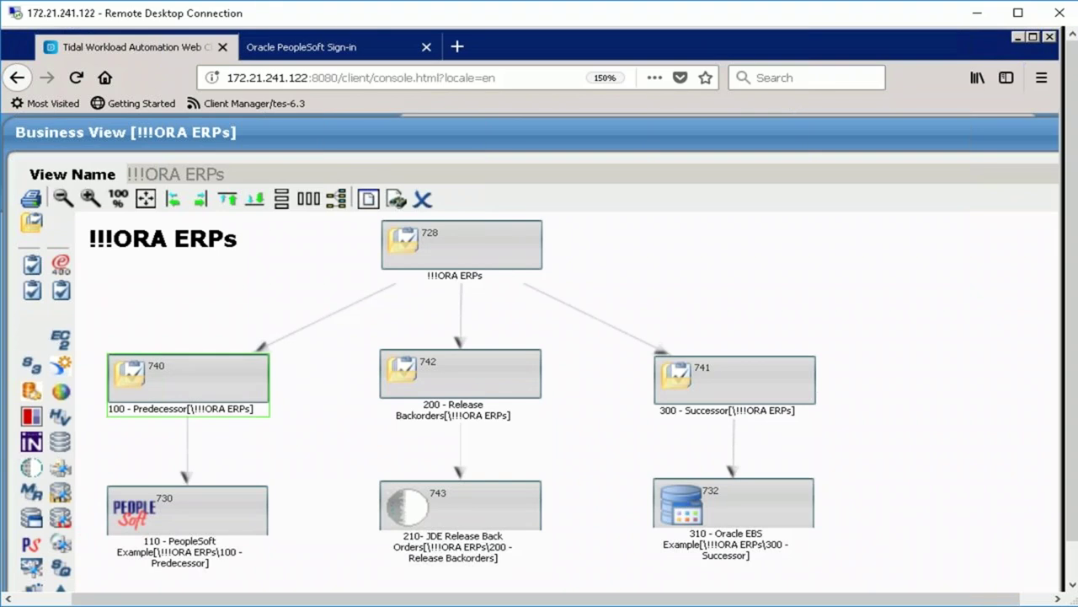
drag(187, 376, 461, 373)
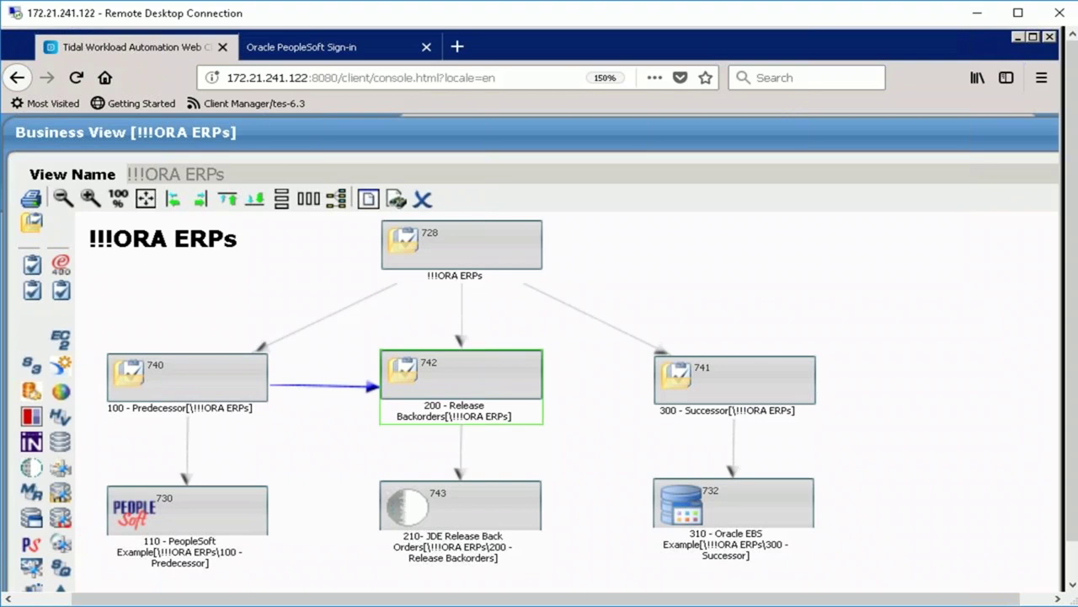
drag(461, 373, 735, 379)
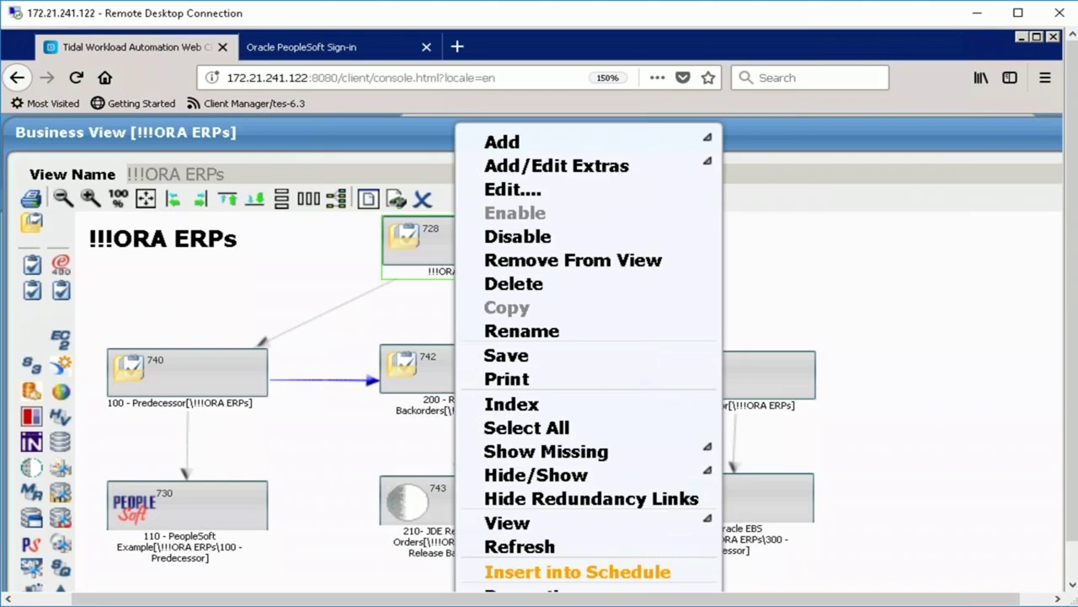
click(577, 571)
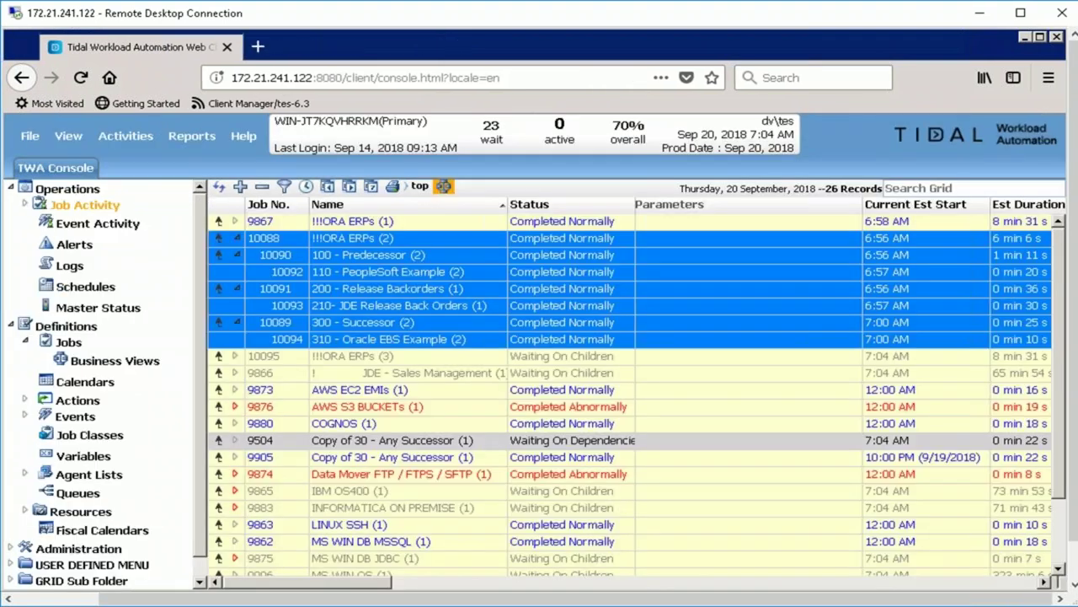
View the status details and audit log of the 210- JDE Release Back Orders run
click(400, 305)
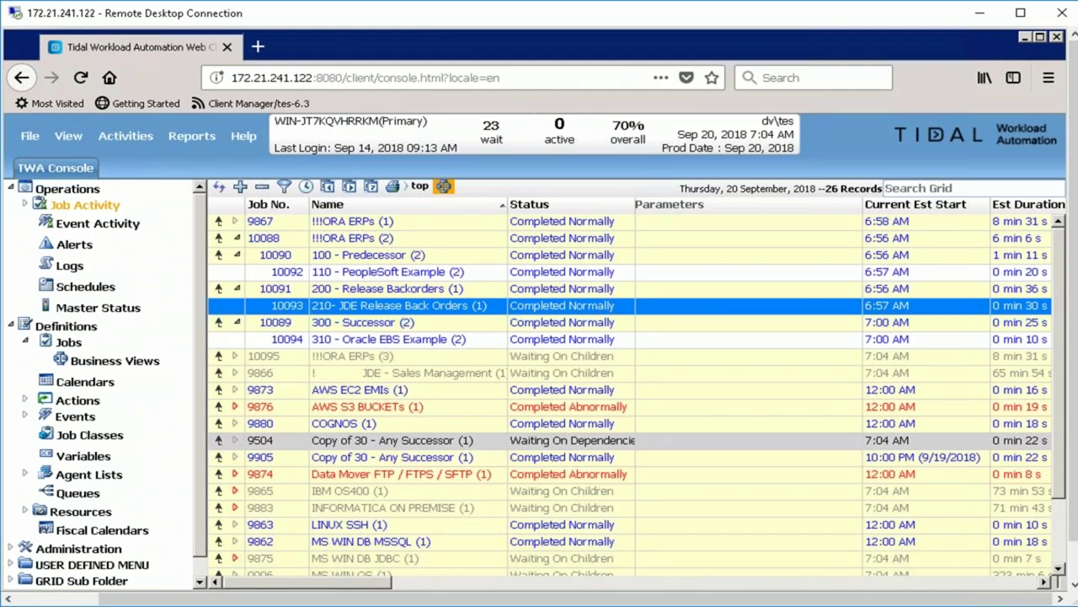
key(Return)
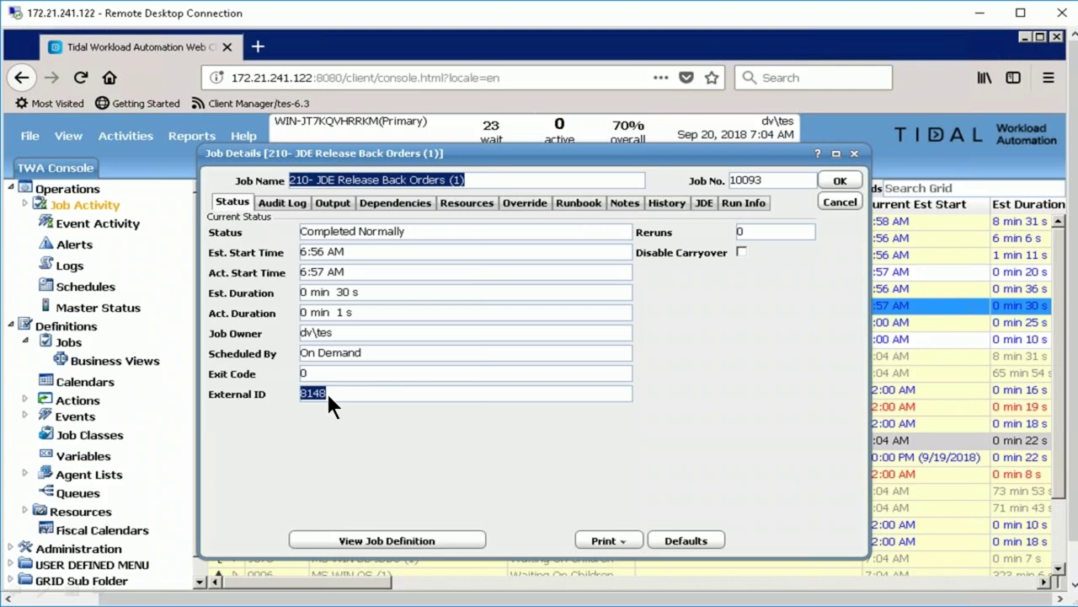
click(282, 202)
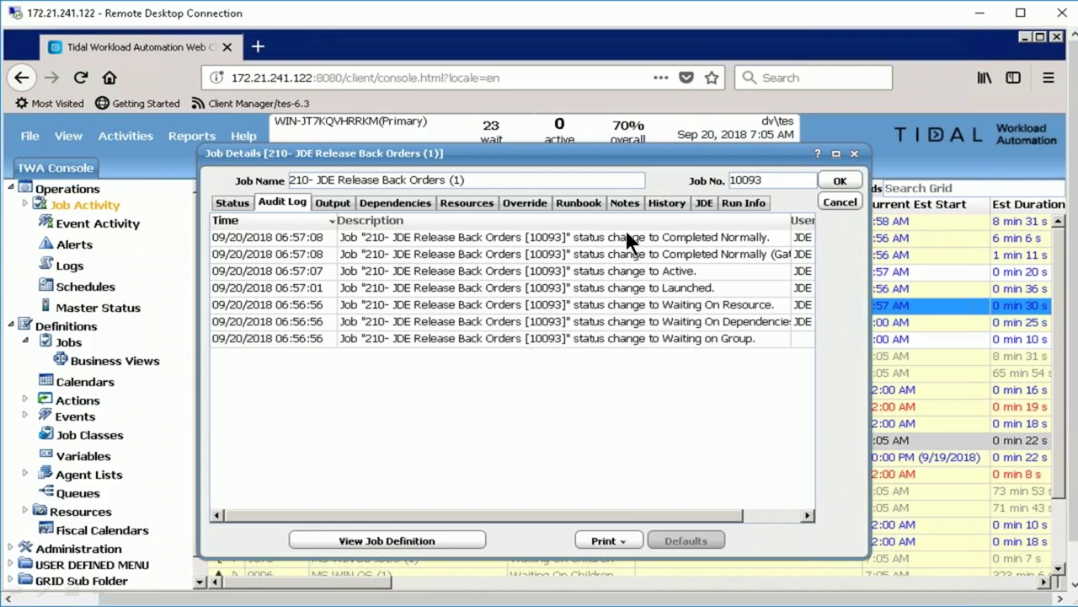
Read through the run's output, from the program details to the data selection and processing options at its end
key(ctrl+Tab)
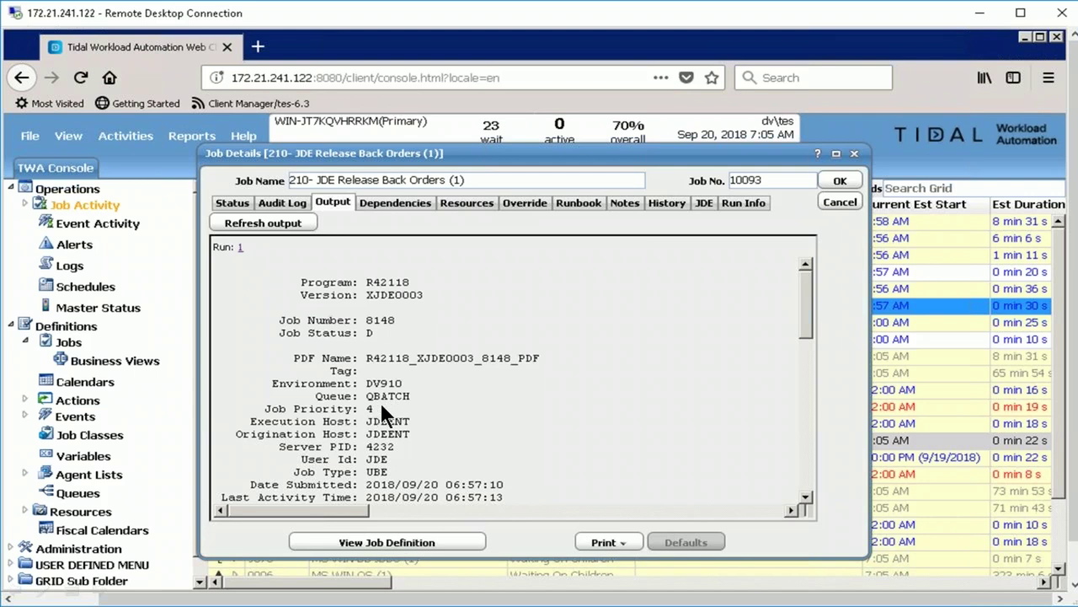
scroll(493, 428, down, 6)
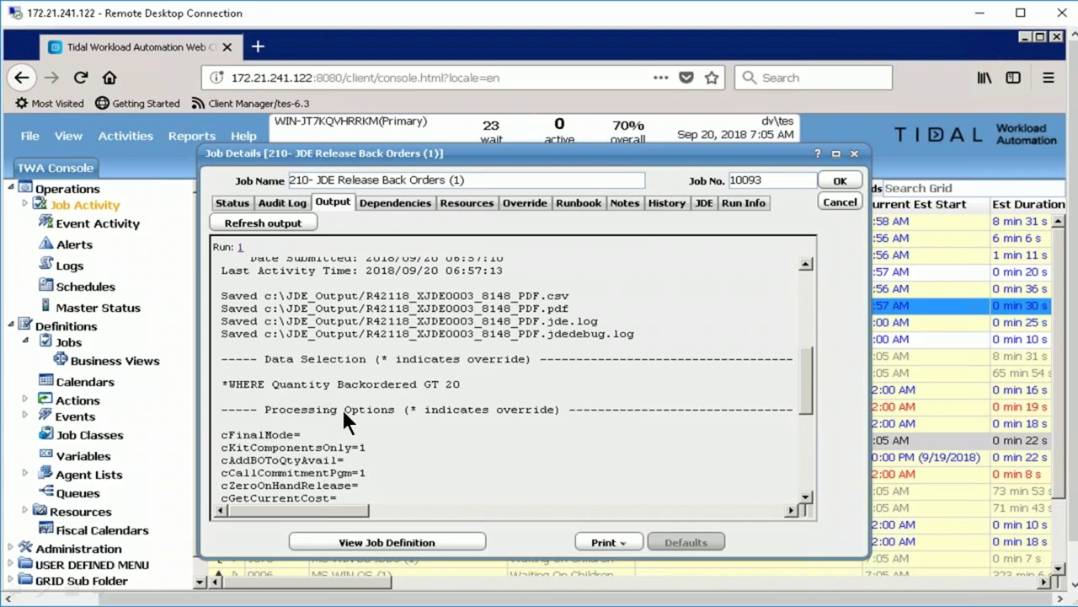
scroll(346, 413, down, 6)
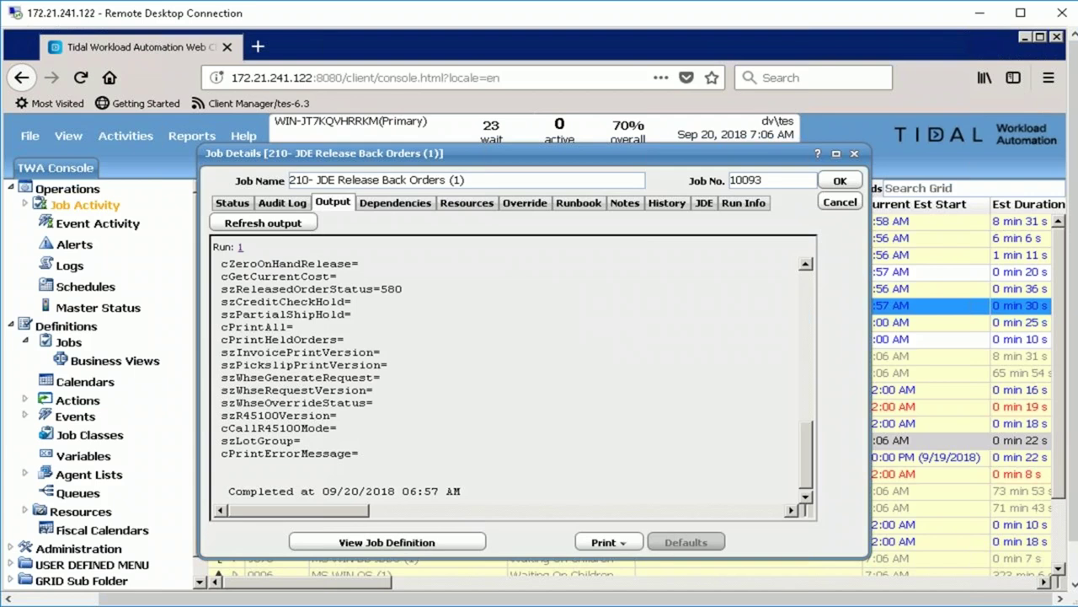
Review the run's dependencies, resource consumption, override settings, runbook instructions, notes and history
click(395, 202)
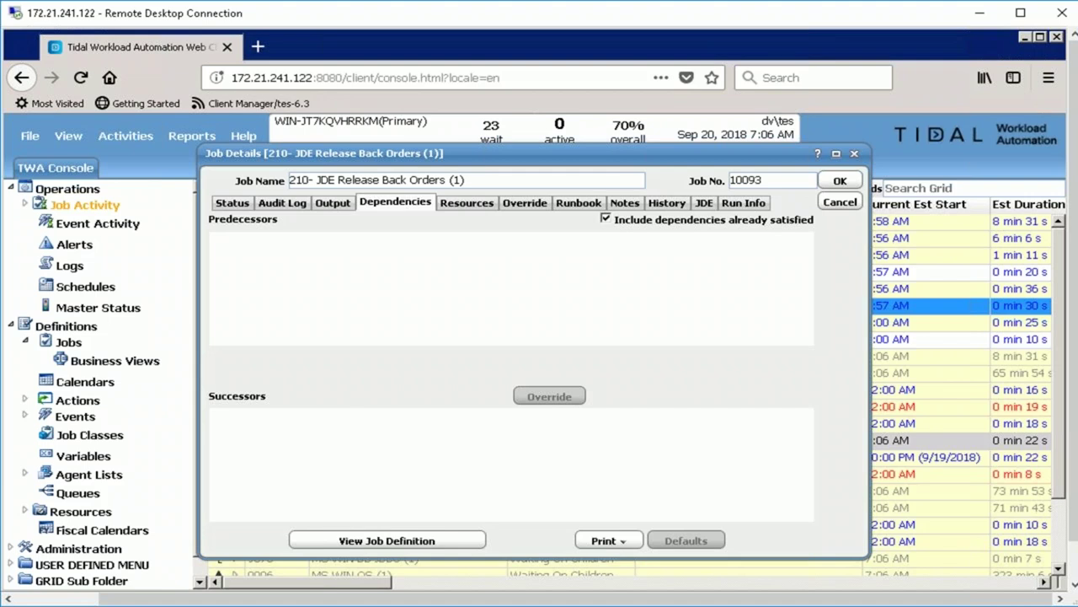
click(466, 202)
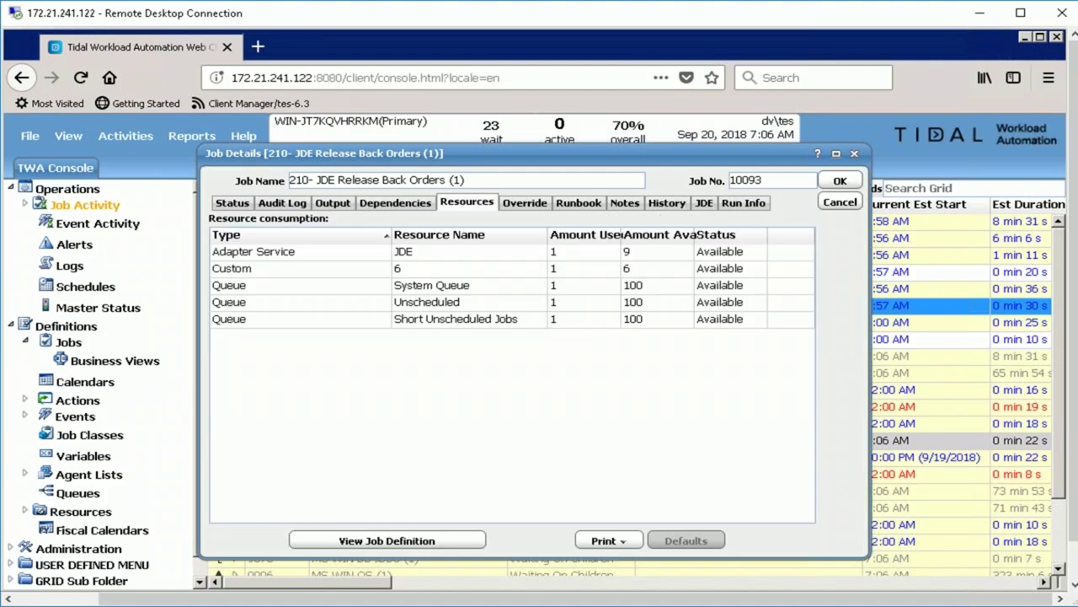
click(524, 202)
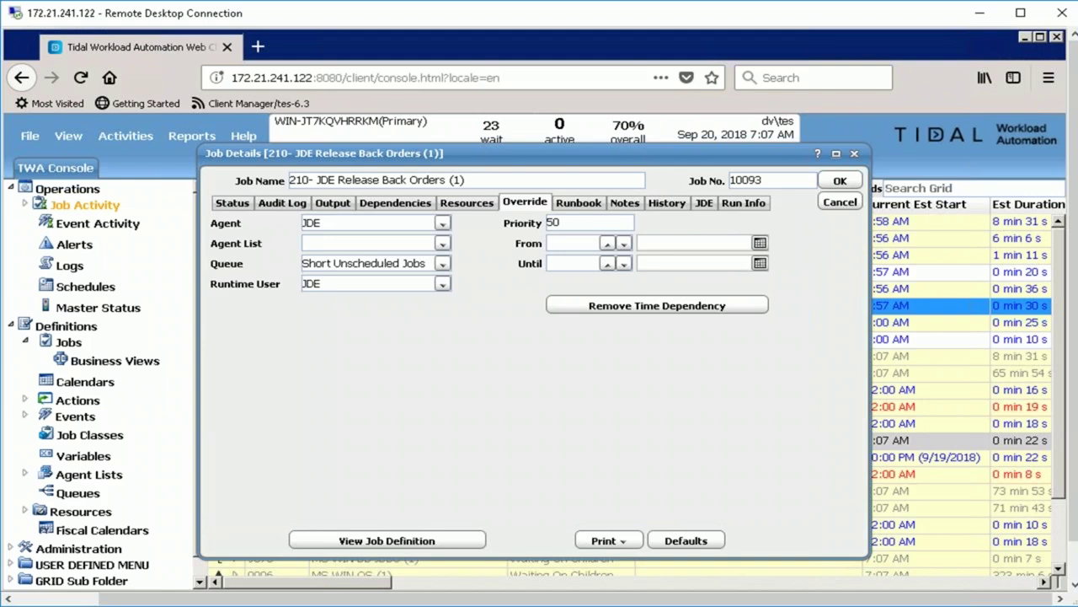
click(578, 202)
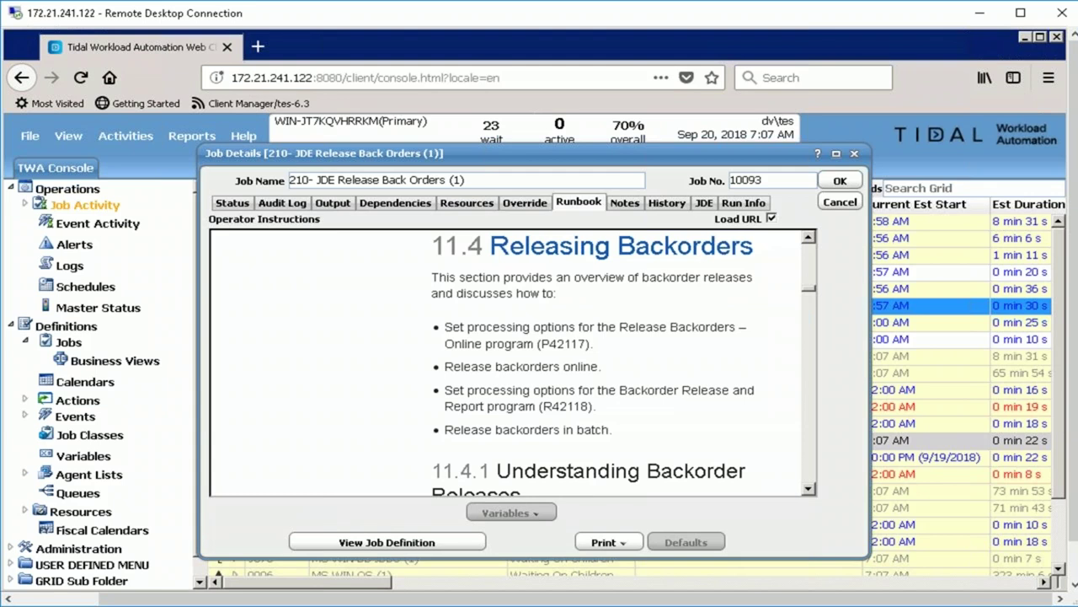
click(625, 203)
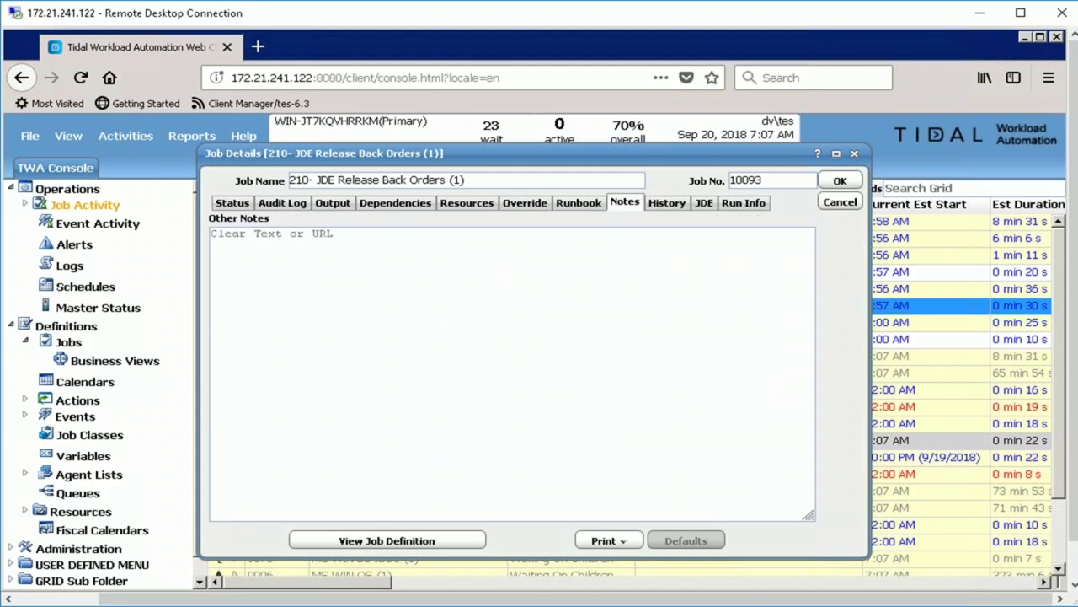
click(667, 203)
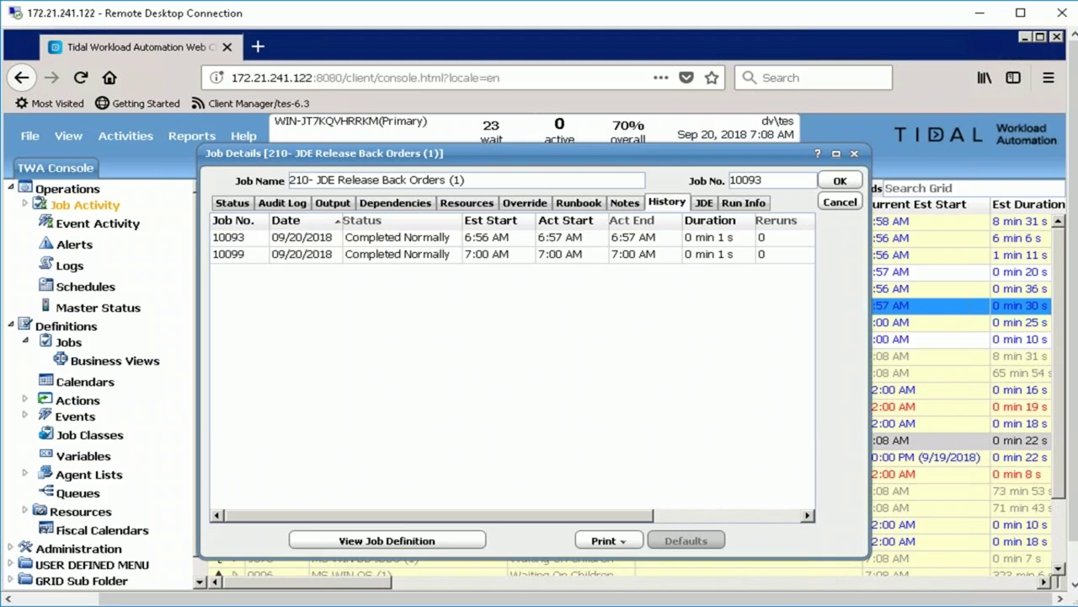
Examine the run's JDE settings and run information, including its data selection, processing options, logs and debug log
click(703, 202)
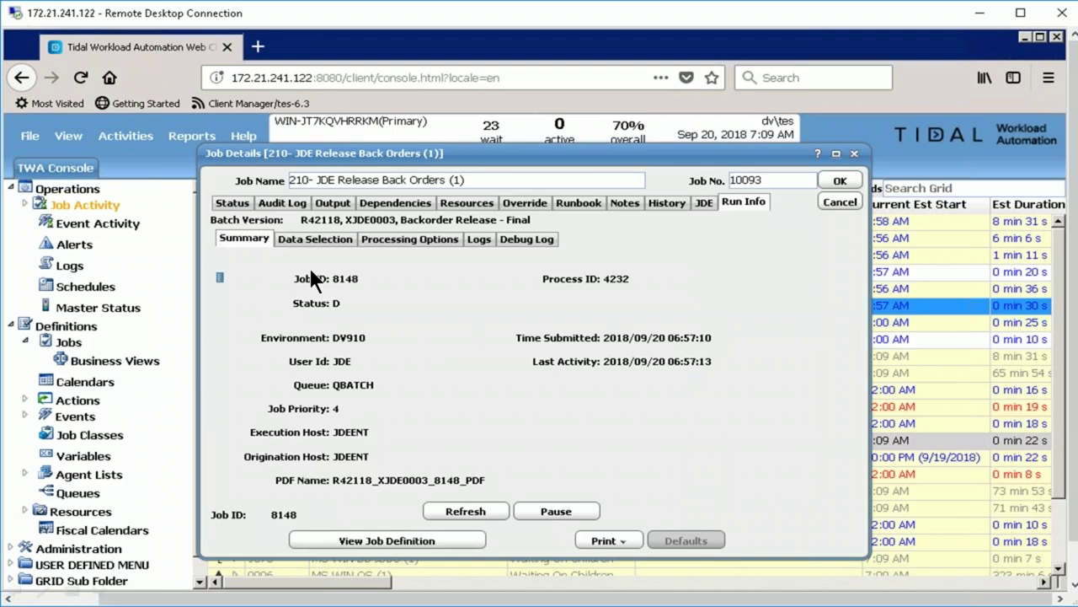
click(315, 239)
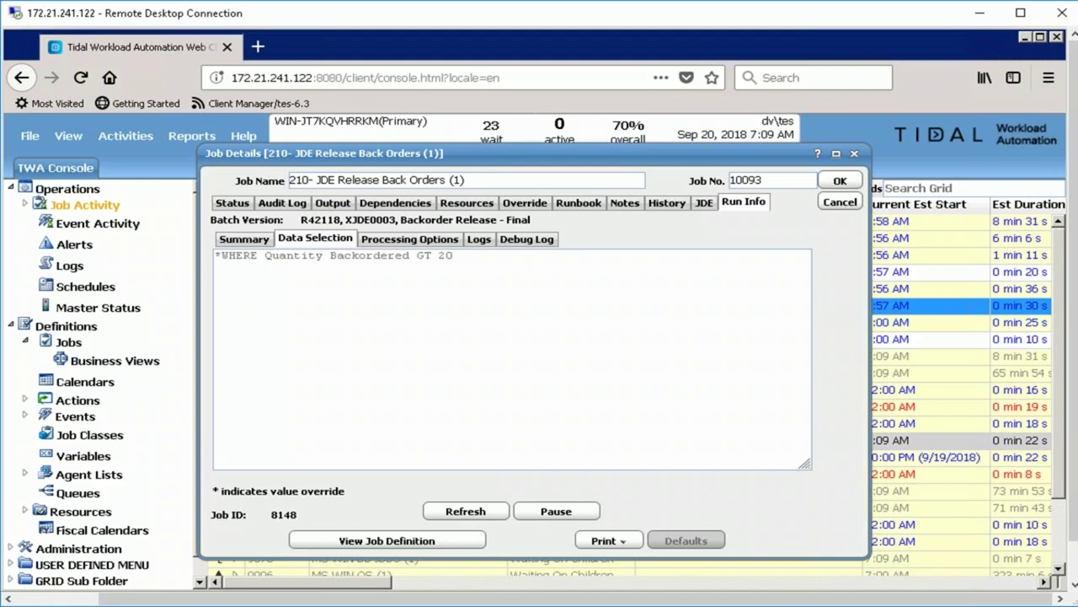
click(410, 238)
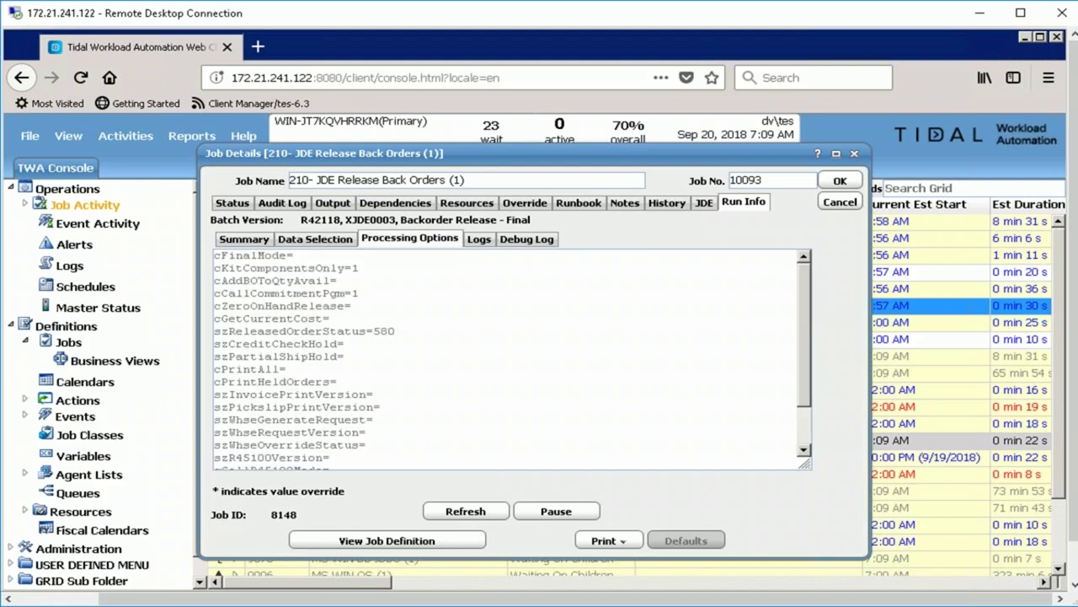
click(479, 238)
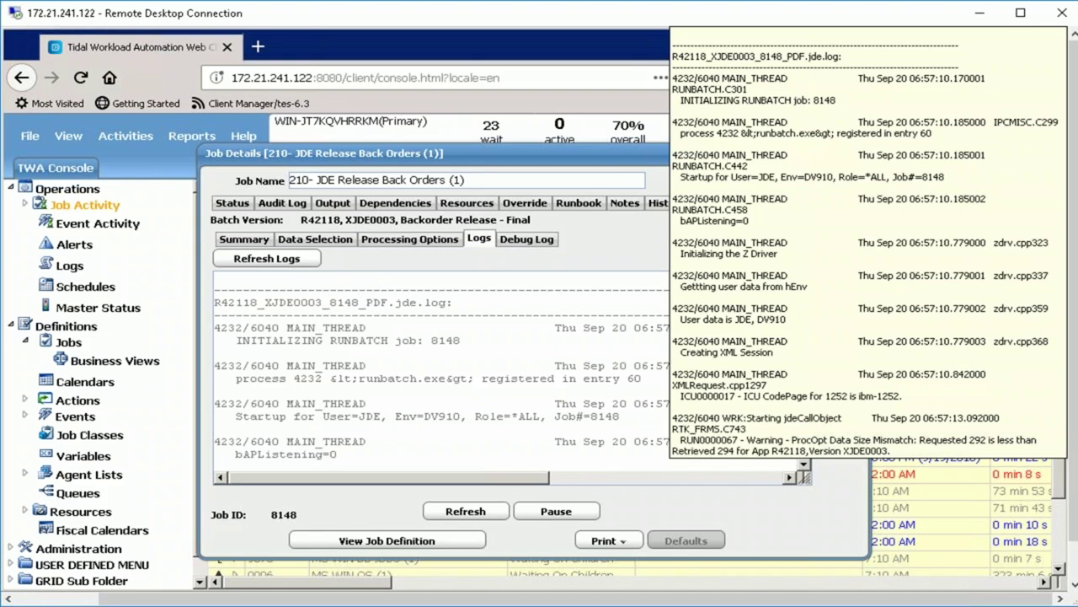
click(526, 238)
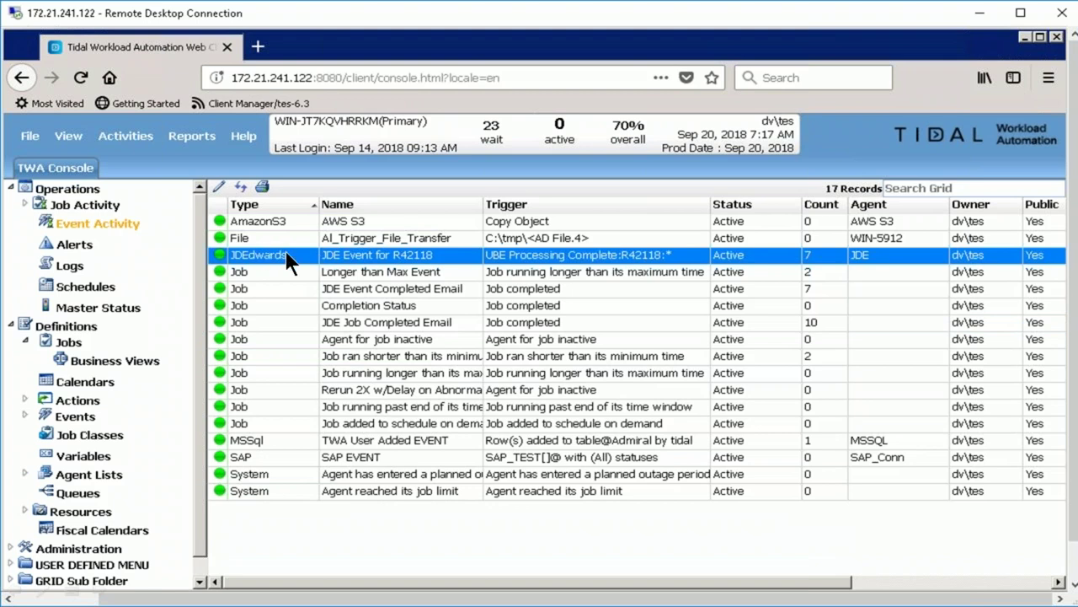
Open the JDE Event for R42118 in the event activity and review its JD Edwards monitor, schedule, associated actions and trigger history
double_click(287, 260)
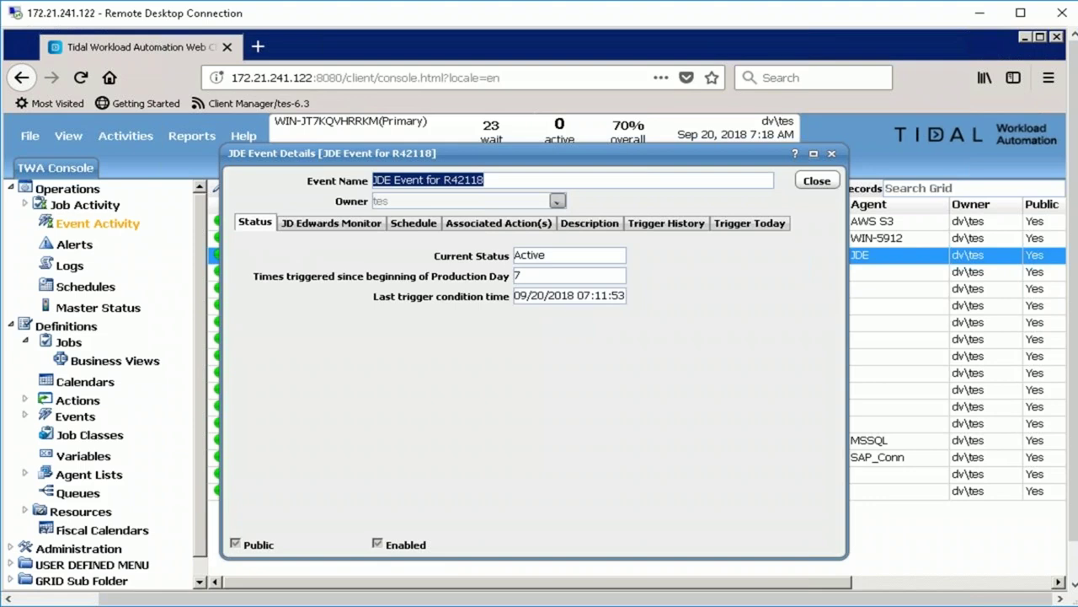
click(331, 222)
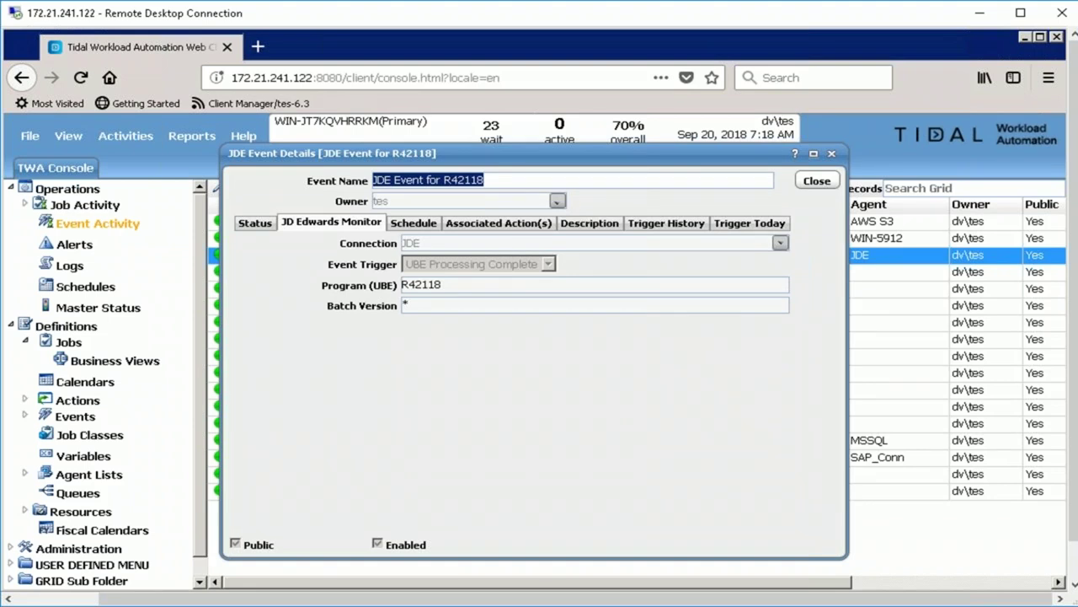
click(413, 223)
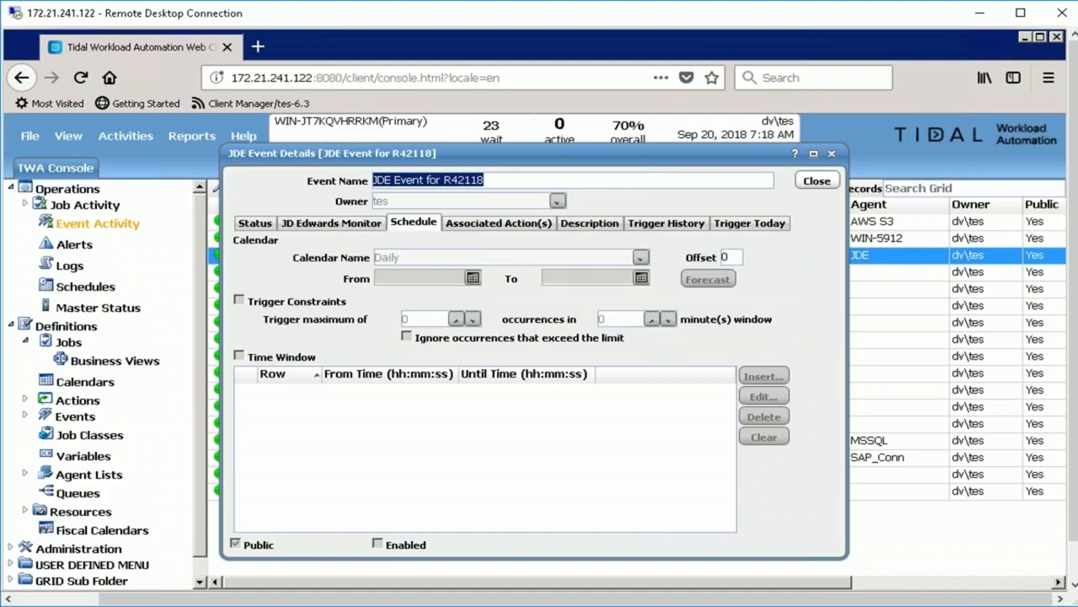
click(498, 222)
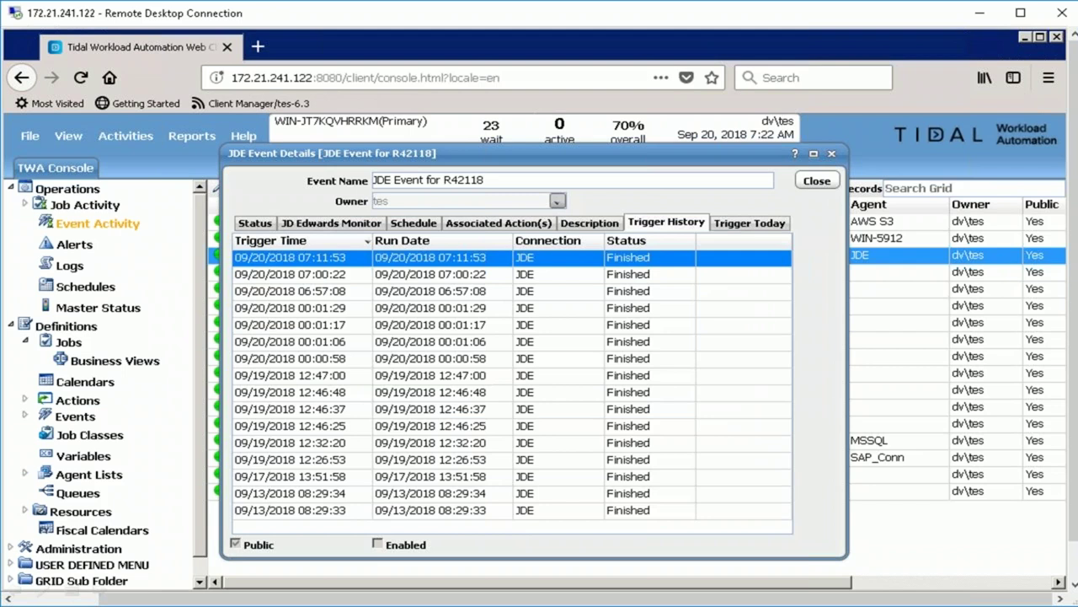
In Thunderbird, open the R42118_XJDE0003_8150_PDF.jde.log attachment of the 7:11 AM LOG e-mail with Notepad
key(Return)
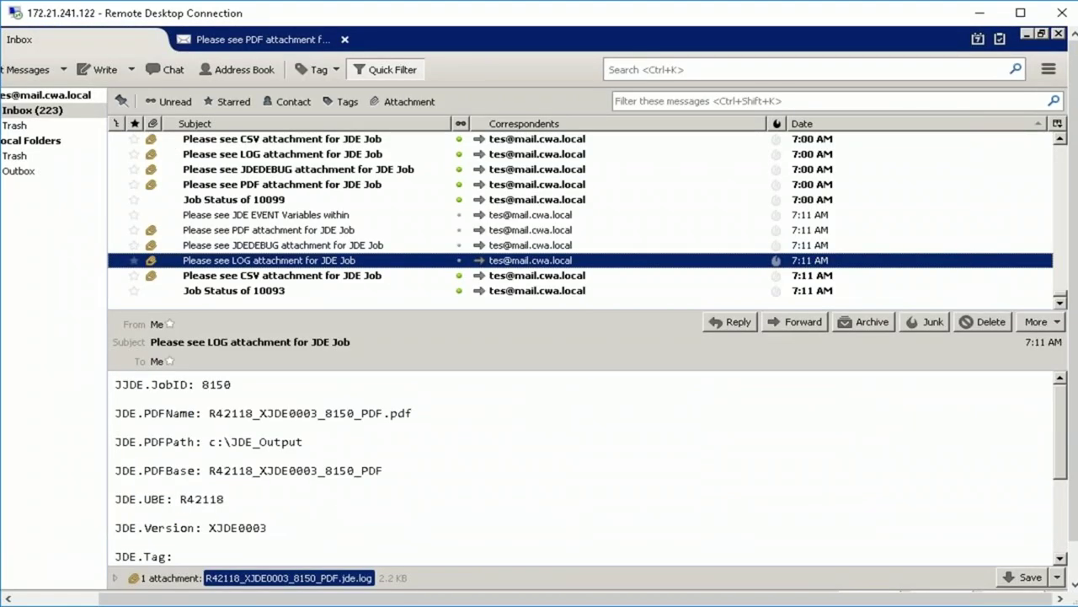
key(Return)
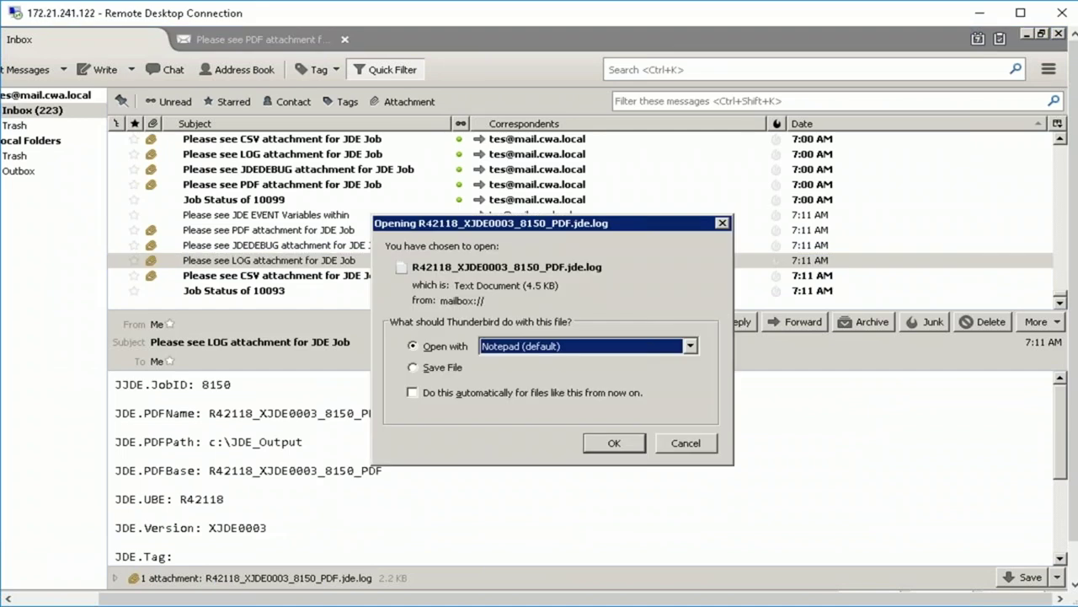
key(Return)
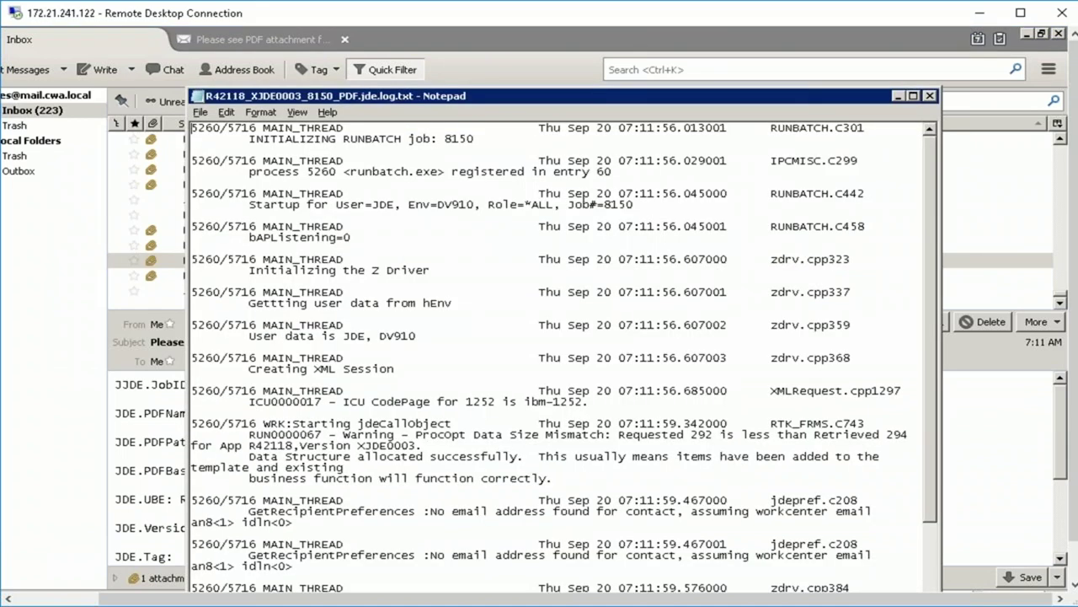